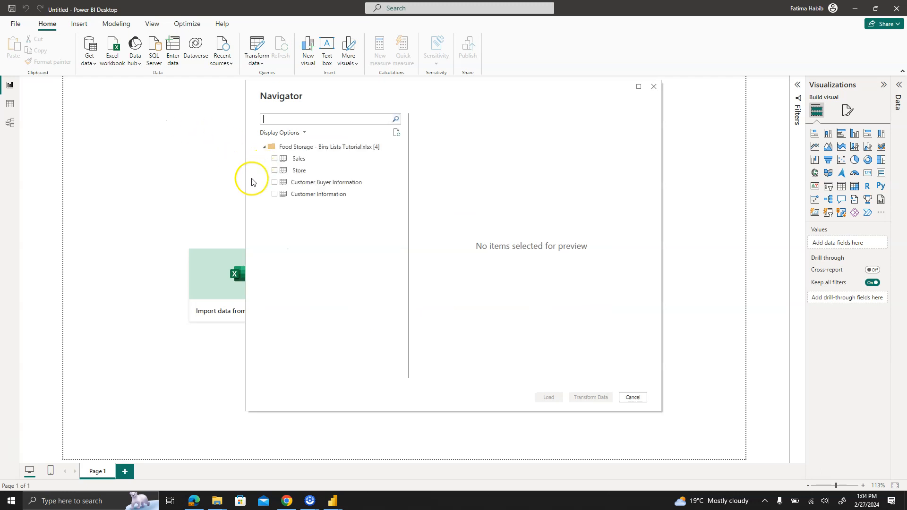
- Load the Sales, Store, Customer Buyer Information and Customer Information tables from the workbook
click(272, 159)
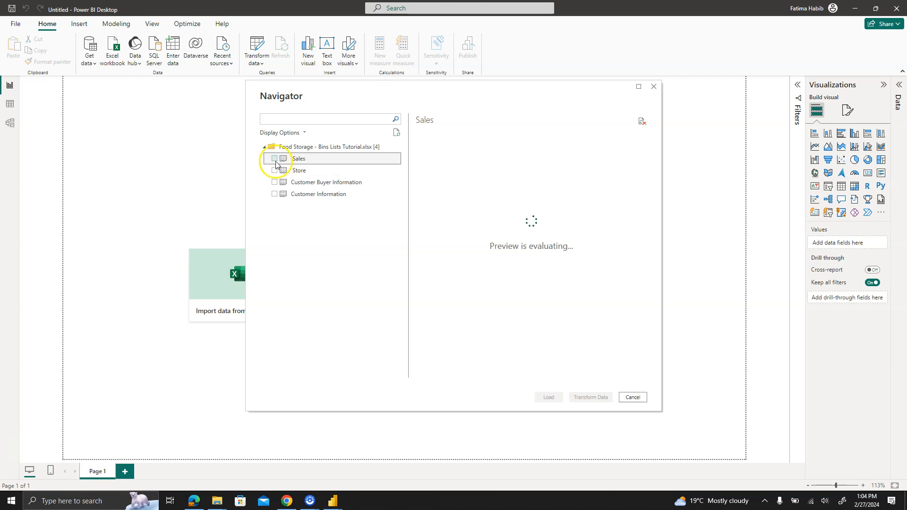
click(275, 170)
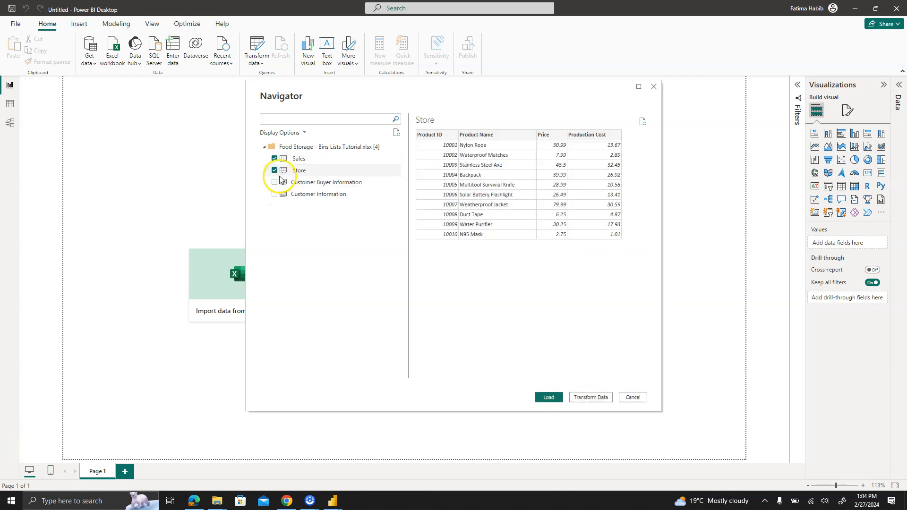
click(275, 182)
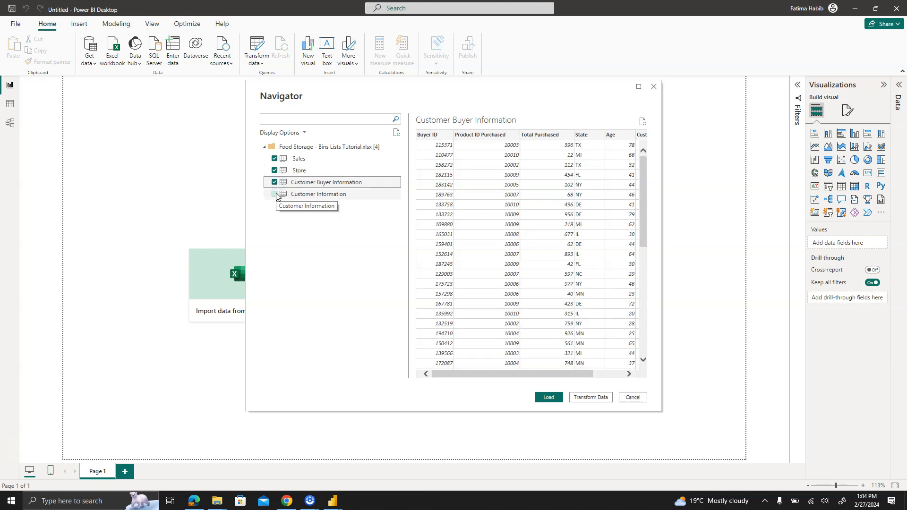
click(277, 196)
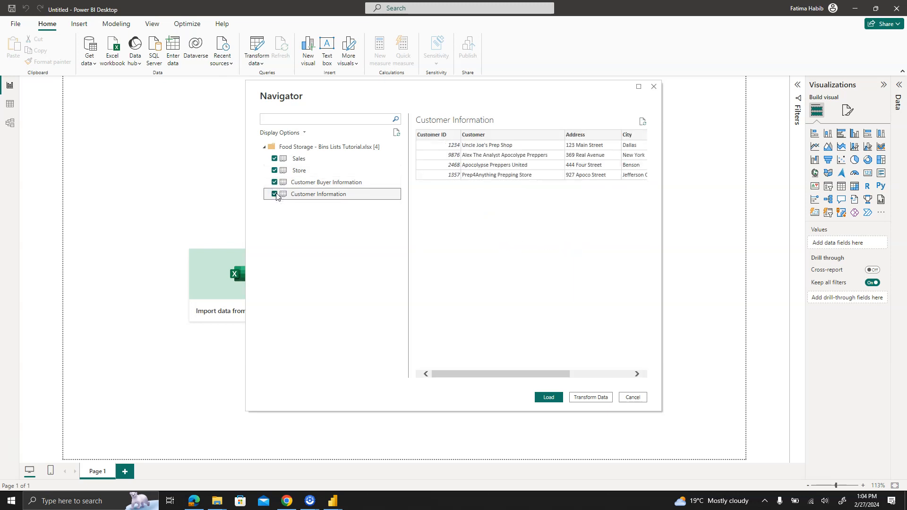
click(549, 398)
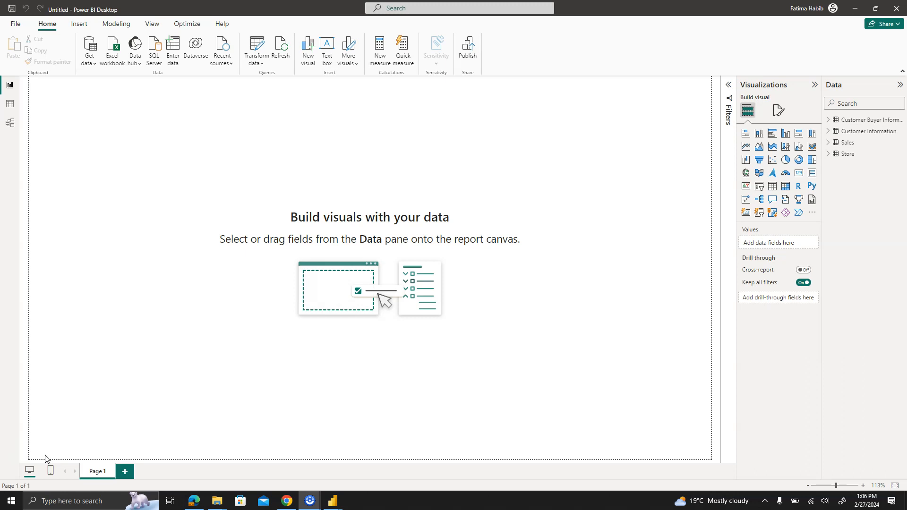
- Open the loaded data as tables, expand the fields of all four tables and display Customer Information
click(46, 410)
click(10, 104)
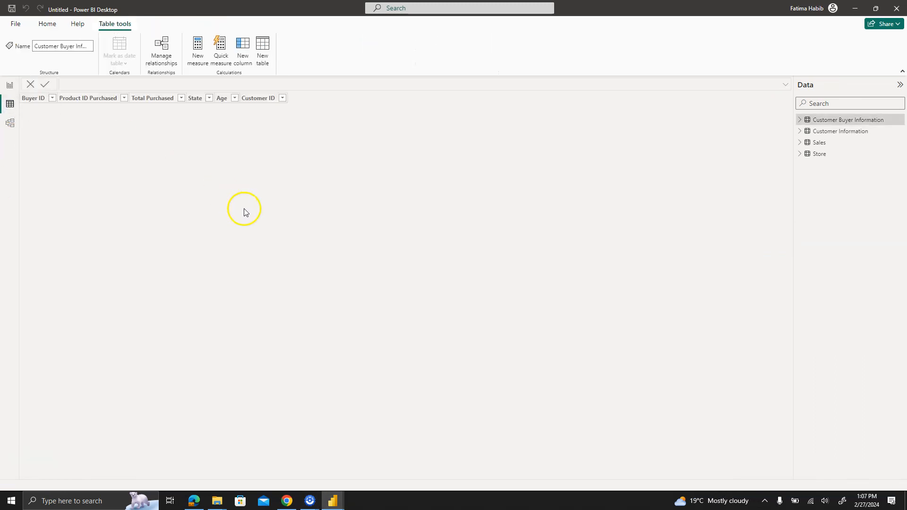
click(800, 119)
click(801, 199)
click(800, 278)
click(800, 358)
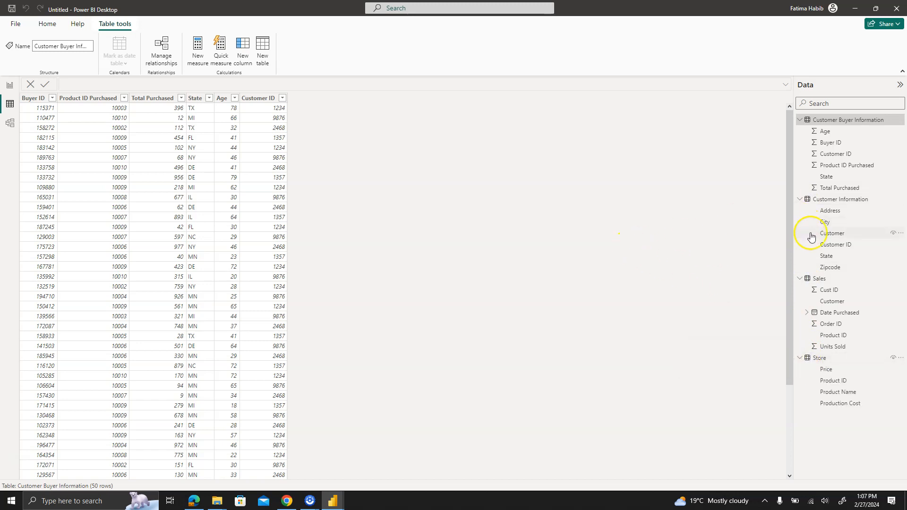
click(828, 203)
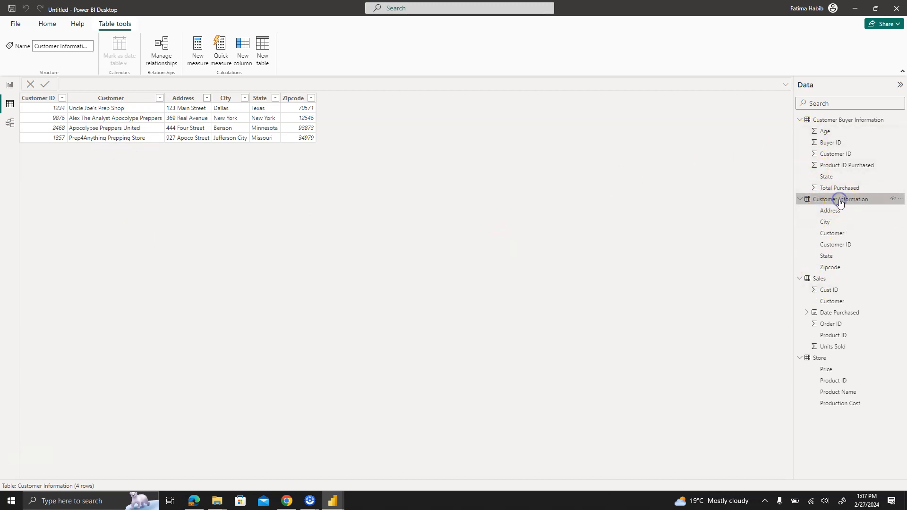
- Create a new group on the Sales table's Customer field, combining Alex The Analyst Apocolype Preppers and Prep4Anything Prepping Store
click(832, 302)
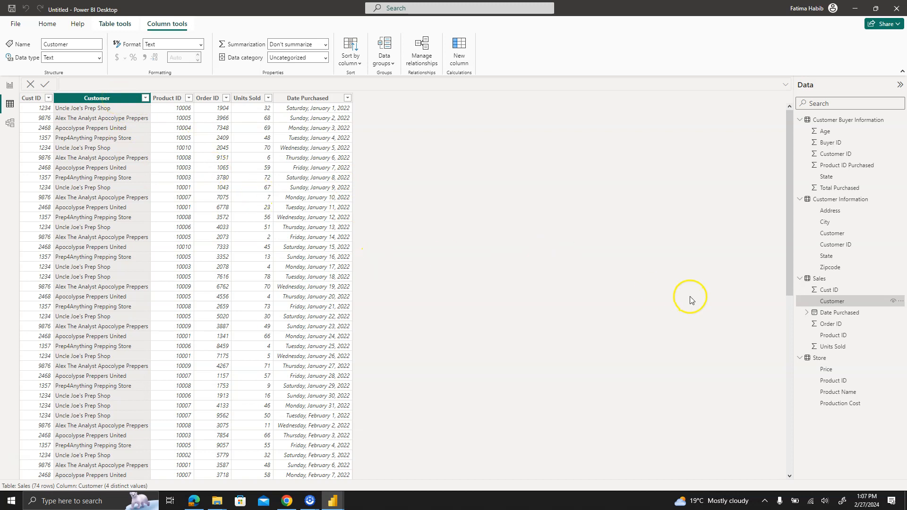
click(846, 306)
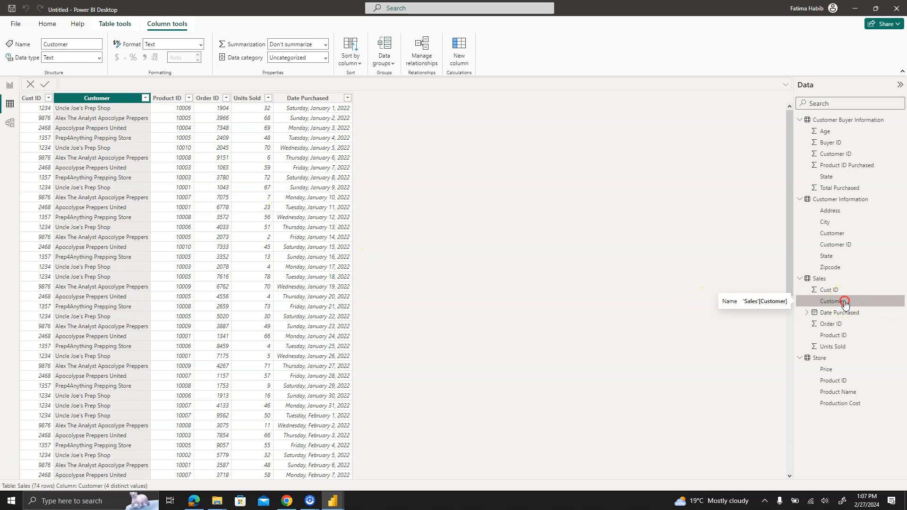
right_click(846, 306)
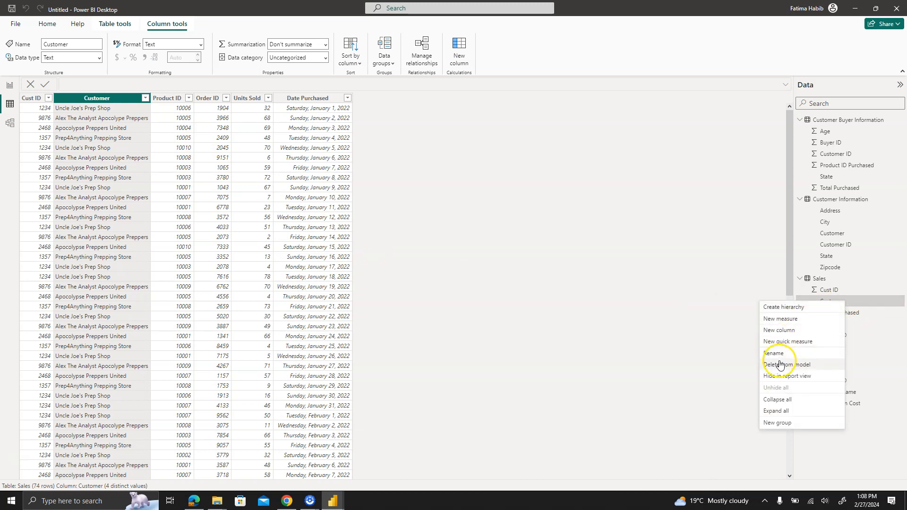
click(786, 426)
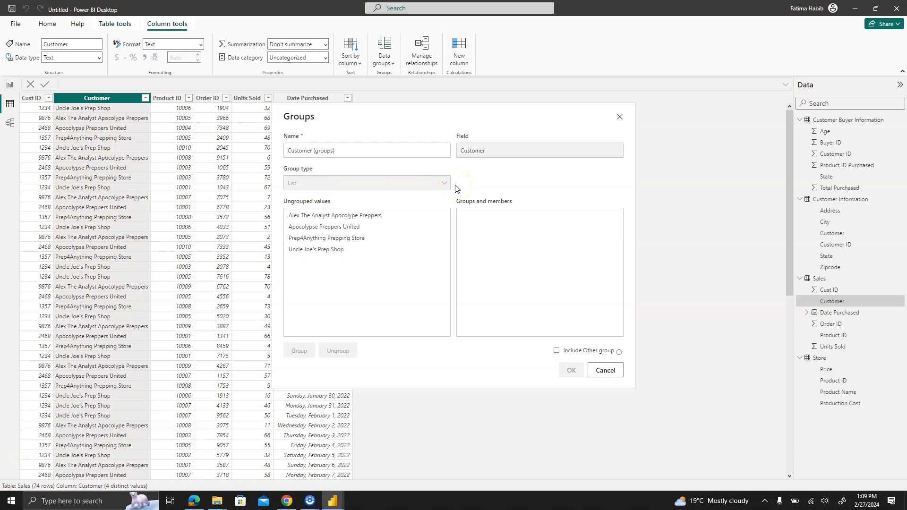
click(367, 152)
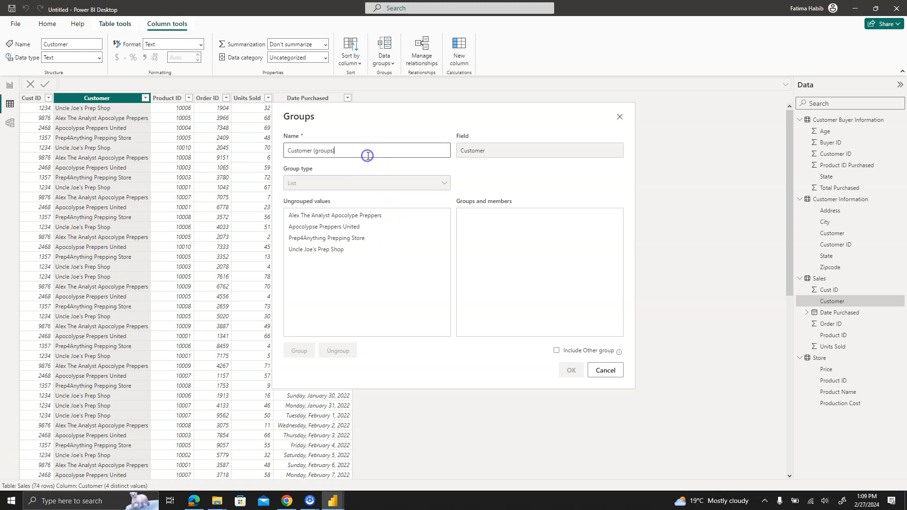
click(390, 240)
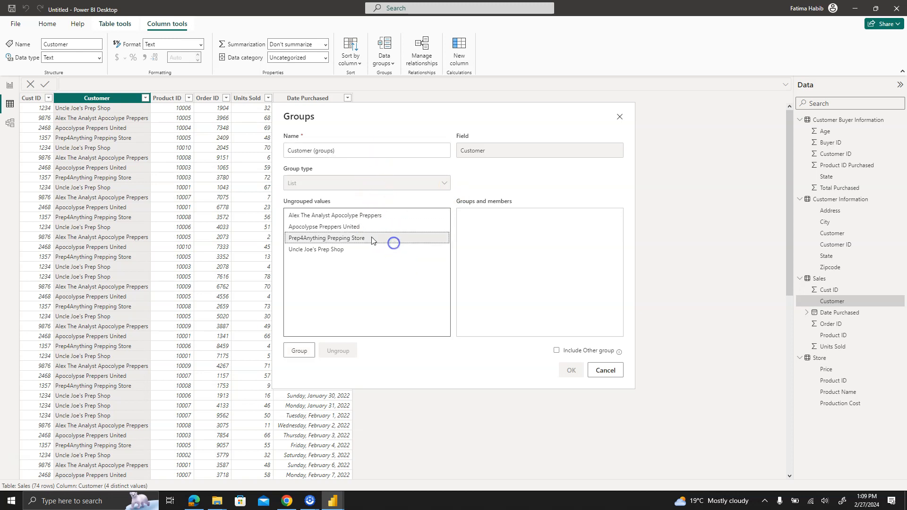
click(340, 217)
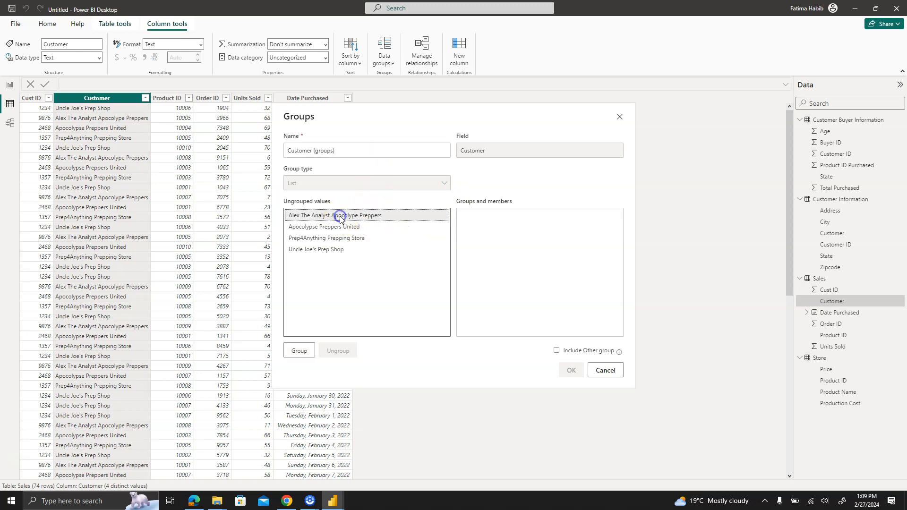
ctrl+click(332, 242)
click(298, 352)
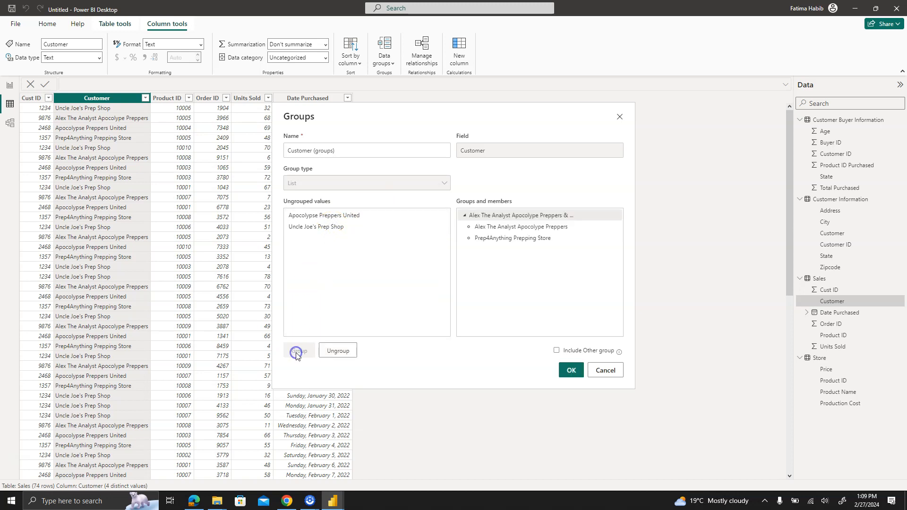
- Rename the new customer group as Best Grade Customers
double_click(546, 215)
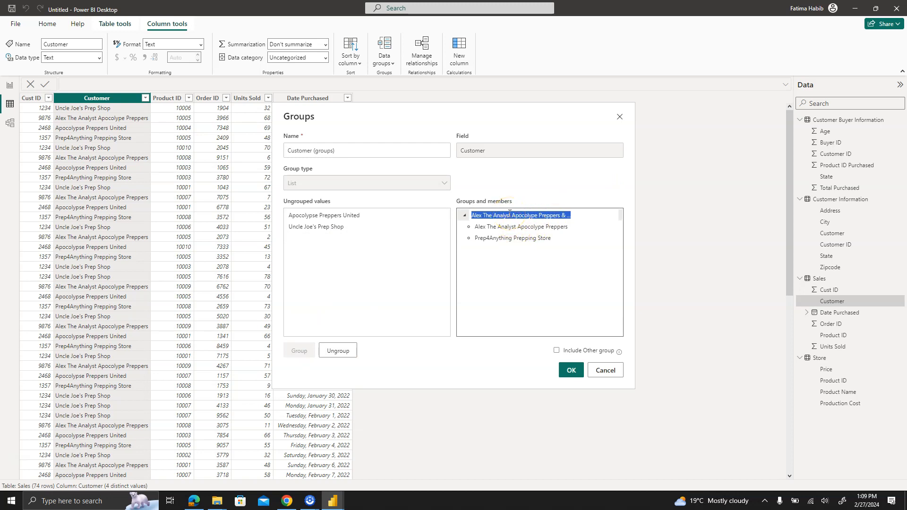
key(BackSpace)
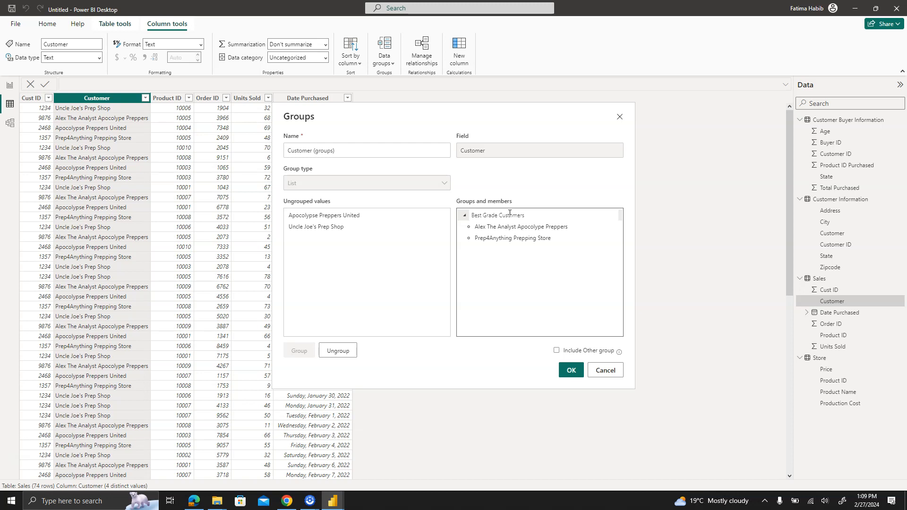
click(377, 239)
click(321, 238)
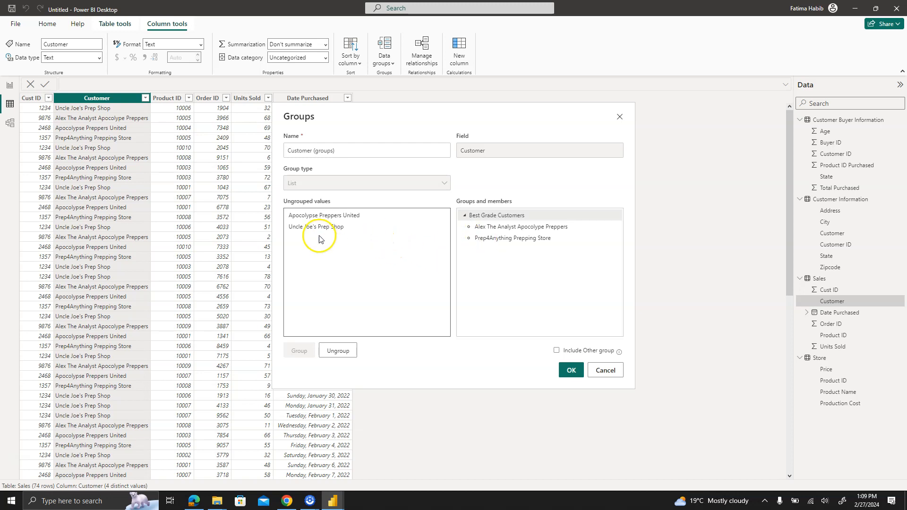
- Group Apocolypse Preppers United with Uncle Joe's Prep Shop as Second Grade Customers and apply the customer grouping
click(315, 226)
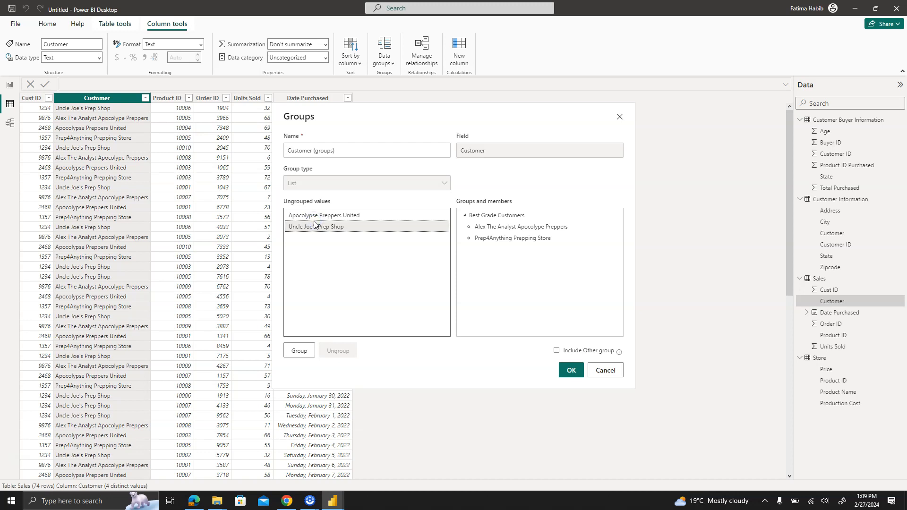
ctrl+click(319, 217)
ctrl+click(319, 218)
ctrl+click(320, 217)
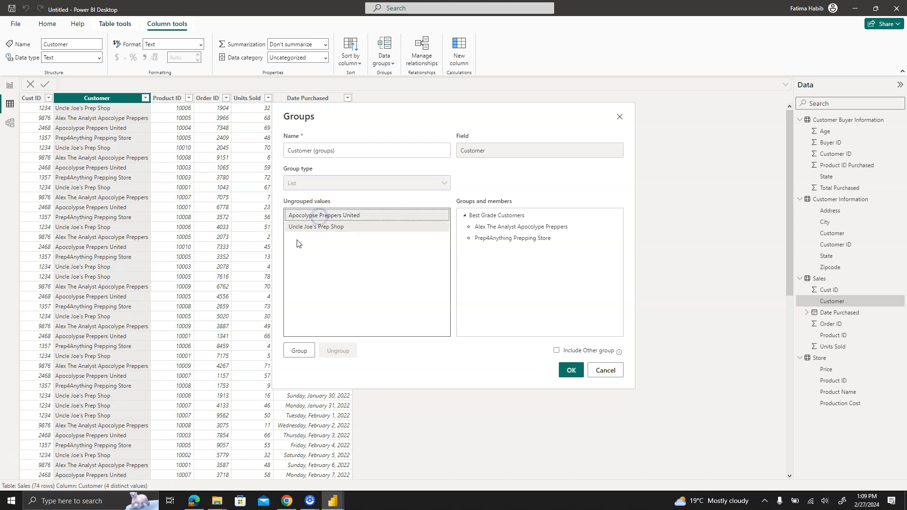
click(299, 351)
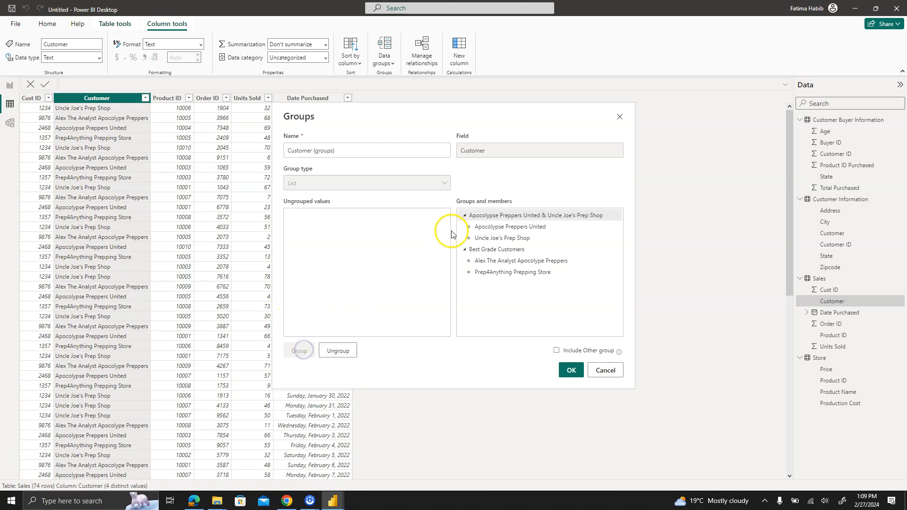
click(494, 221)
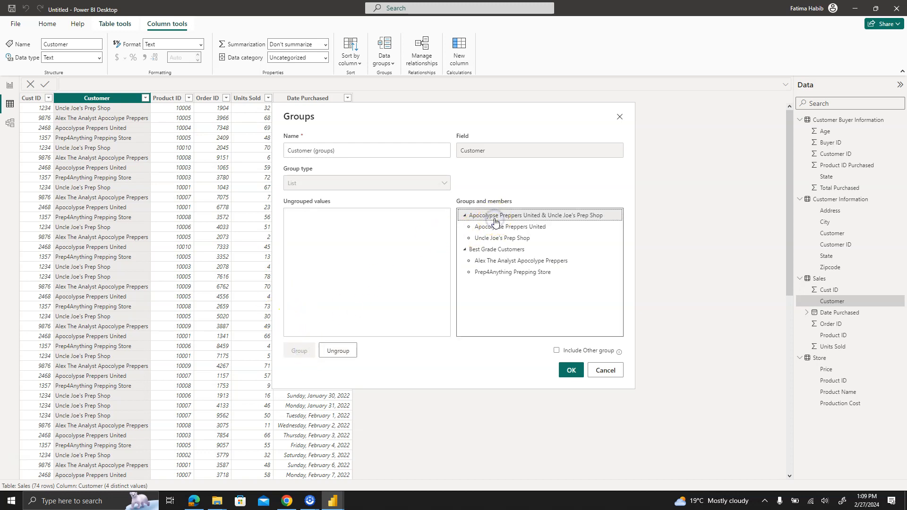
double_click(498, 217)
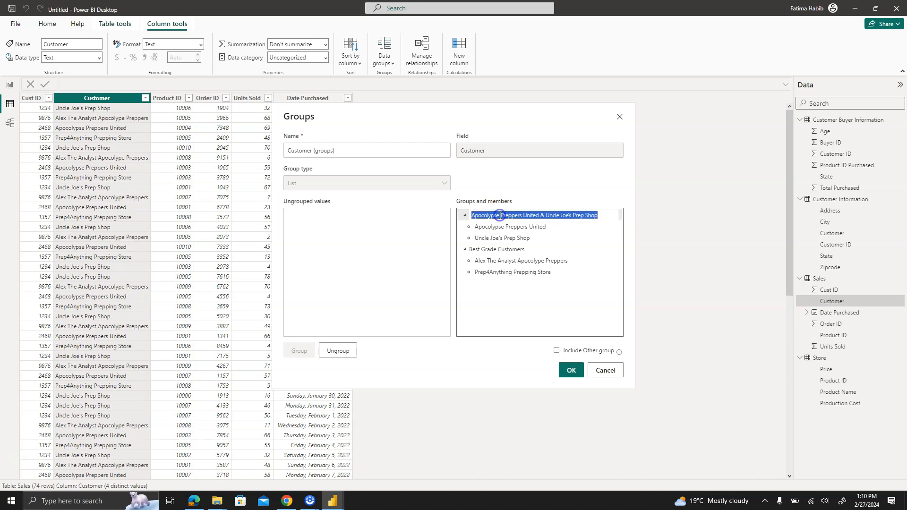
text(Second Grade Customers)
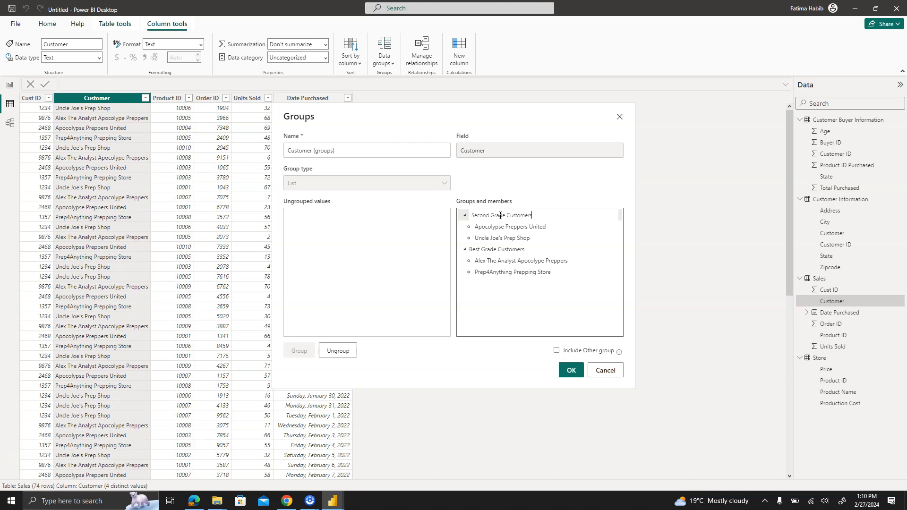
click(569, 372)
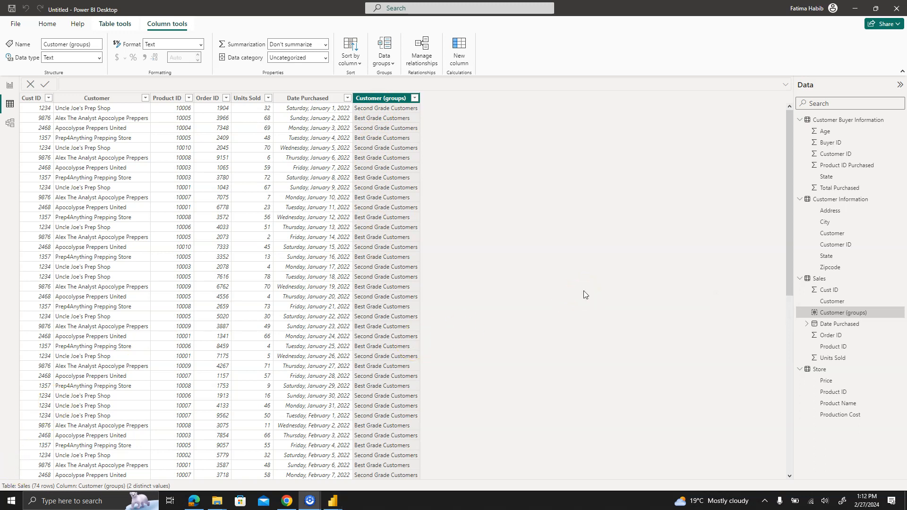
- Start a new group on the Sales table's Order ID column with List as the group type
click(570, 300)
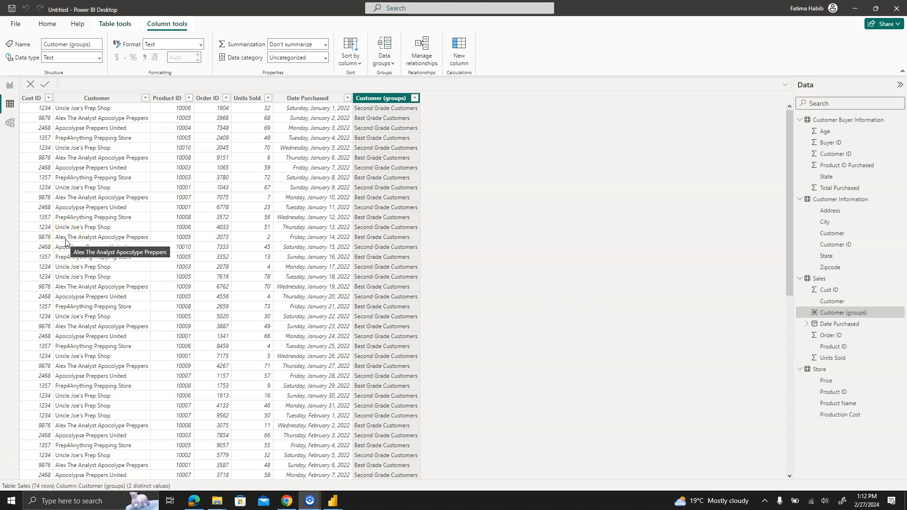
click(207, 97)
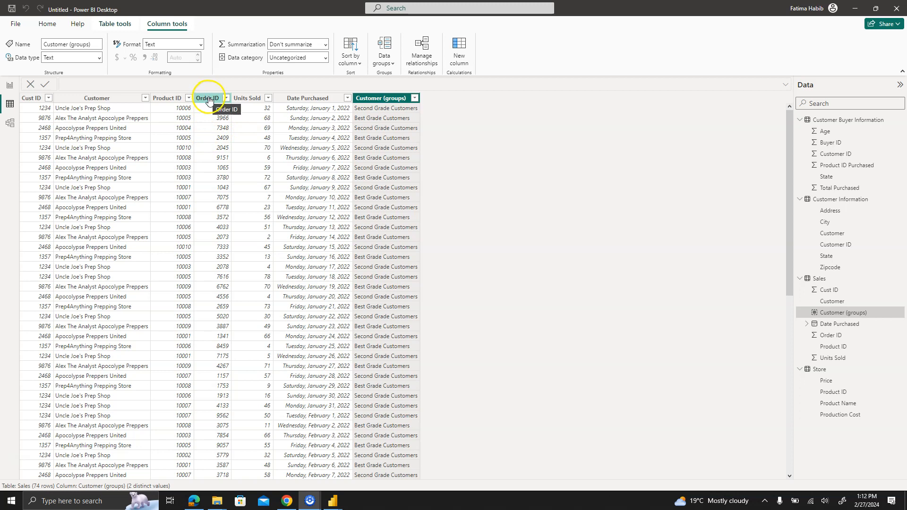
click(210, 100)
right_click(209, 100)
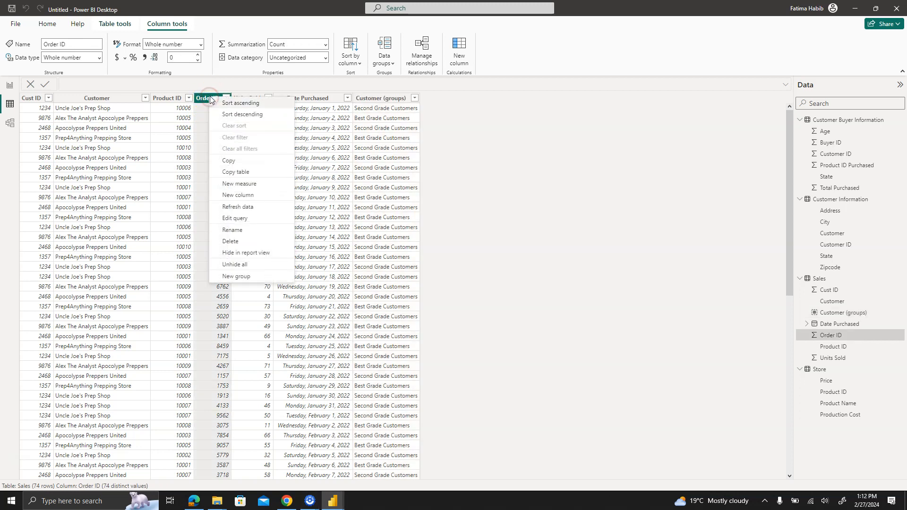
click(252, 277)
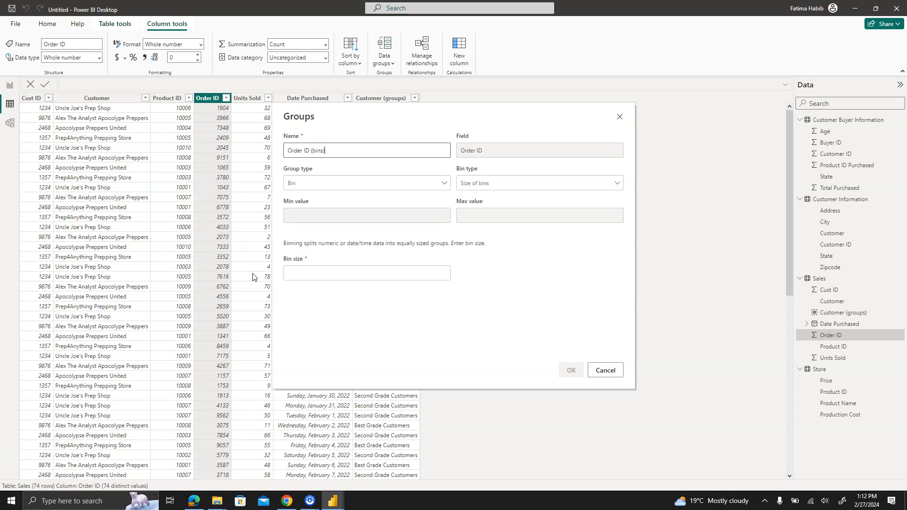
click(332, 183)
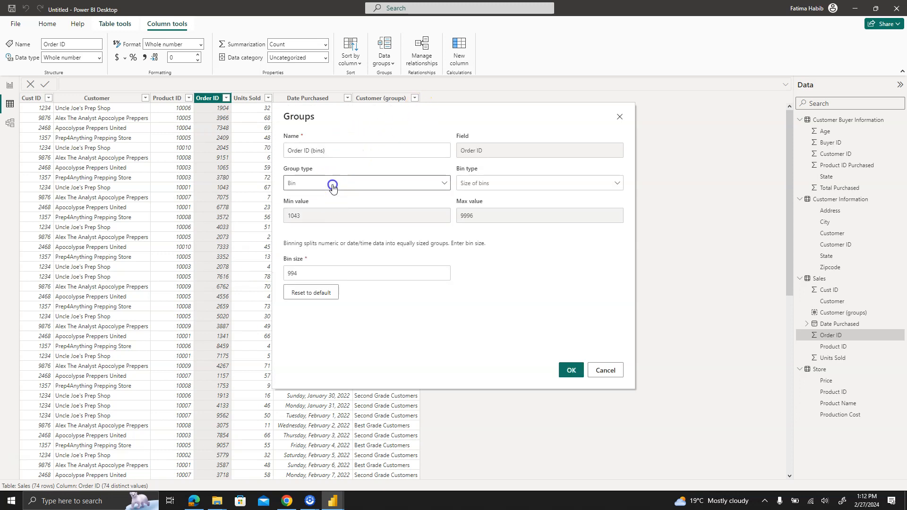
click(329, 199)
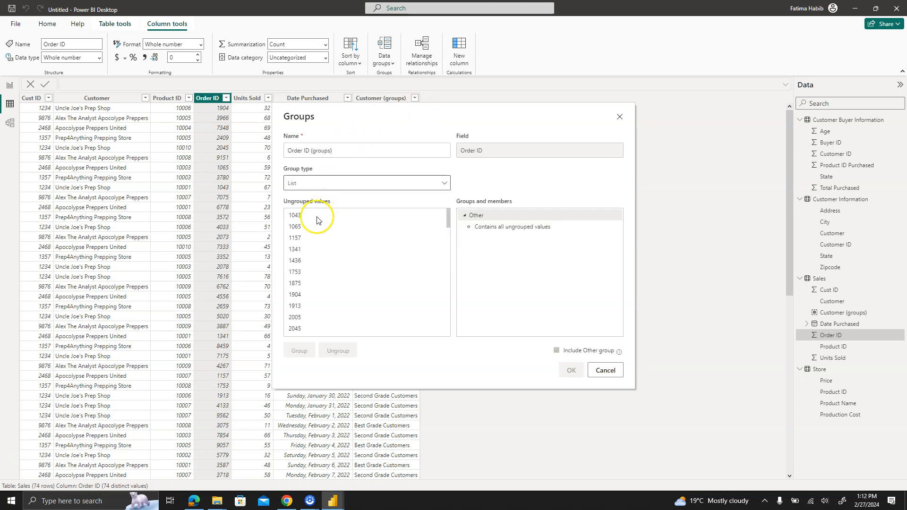
- Combine the first eleven ungrouped order IDs, in ascending order, into one group
click(315, 218)
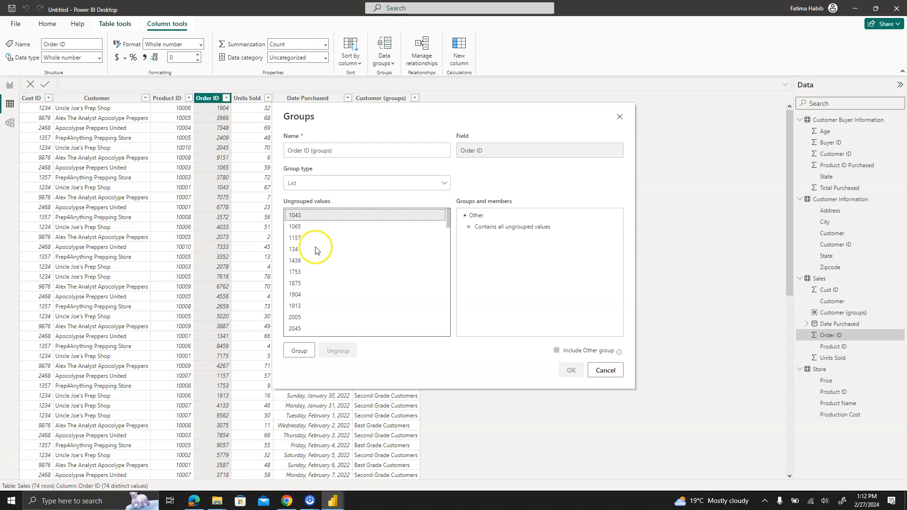
shift+click(320, 310)
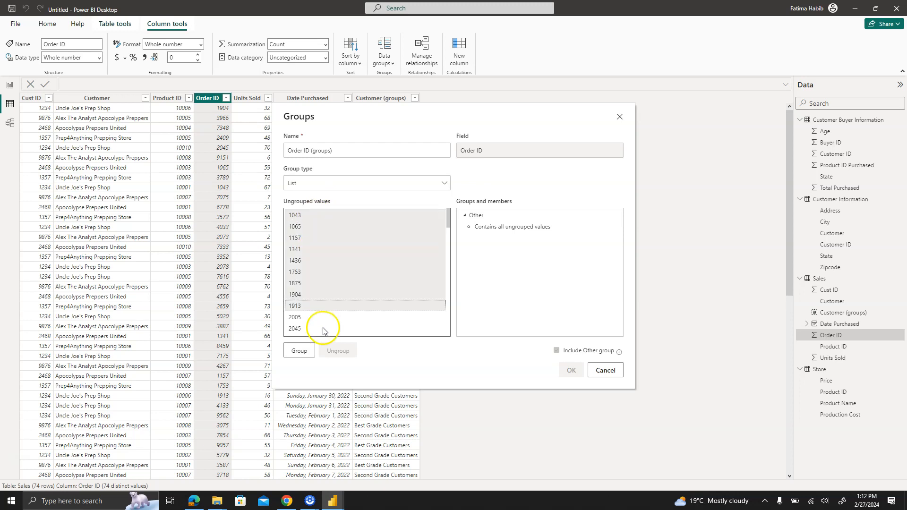
shift+click(323, 329)
click(300, 350)
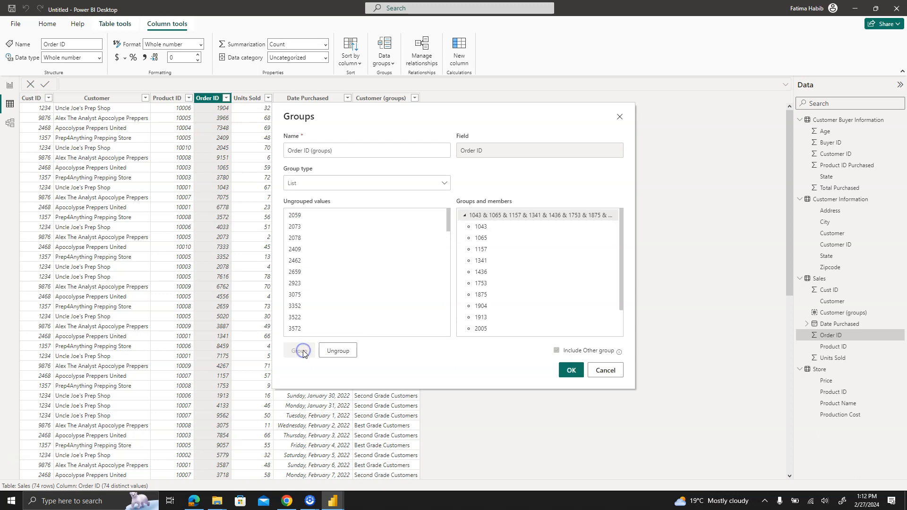
- Rename the new order group as Profitable Orders and apply the Order ID grouping
click(534, 216)
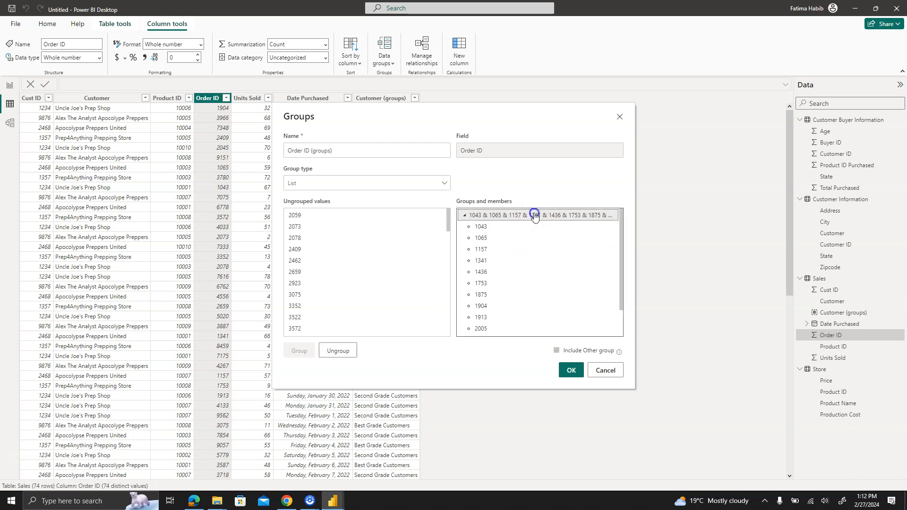
click(534, 216)
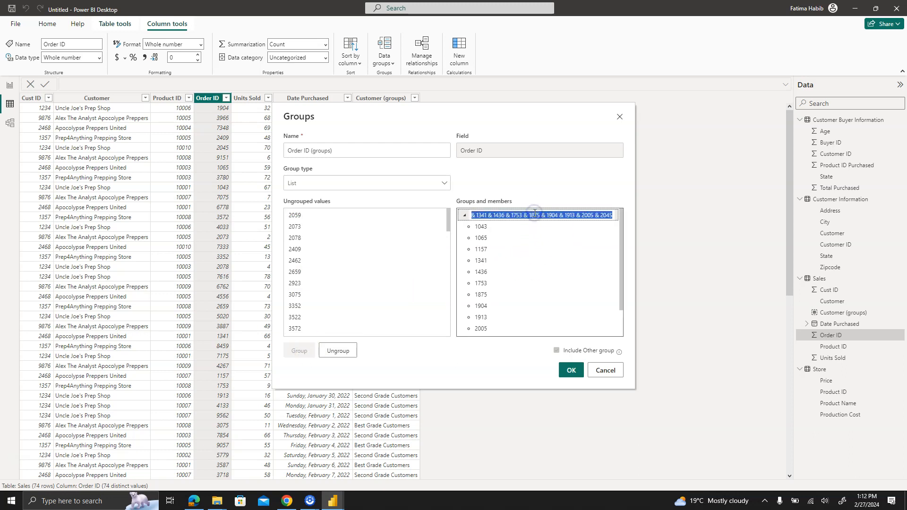
text(F)
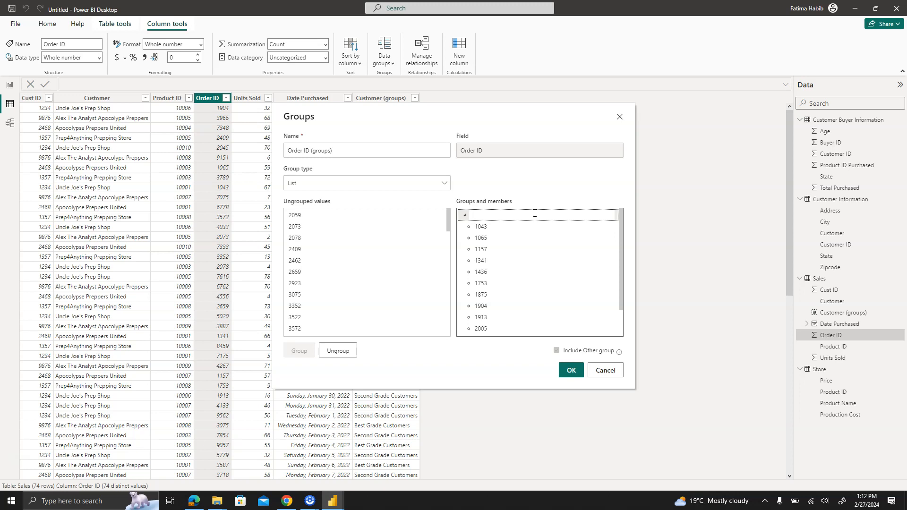
text(rofitable Orders)
key(Return)
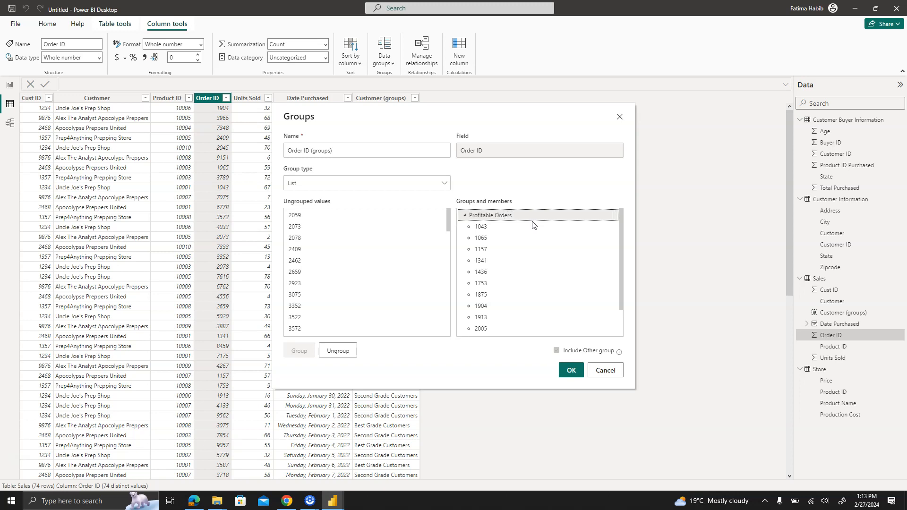
click(572, 373)
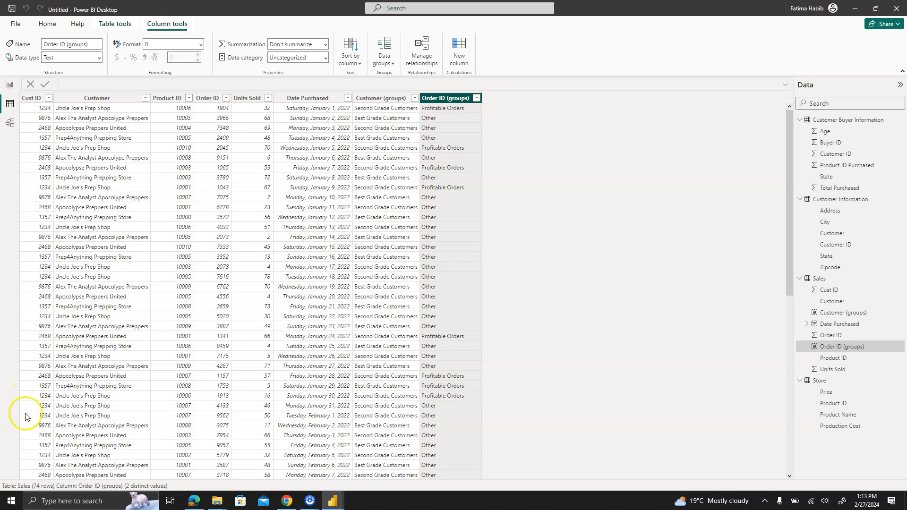
- Reopen the Order ID (groups) column's grouping and combine all remaining ungrouped order IDs, 2059 through 9996, into one group
right_click(445, 102)
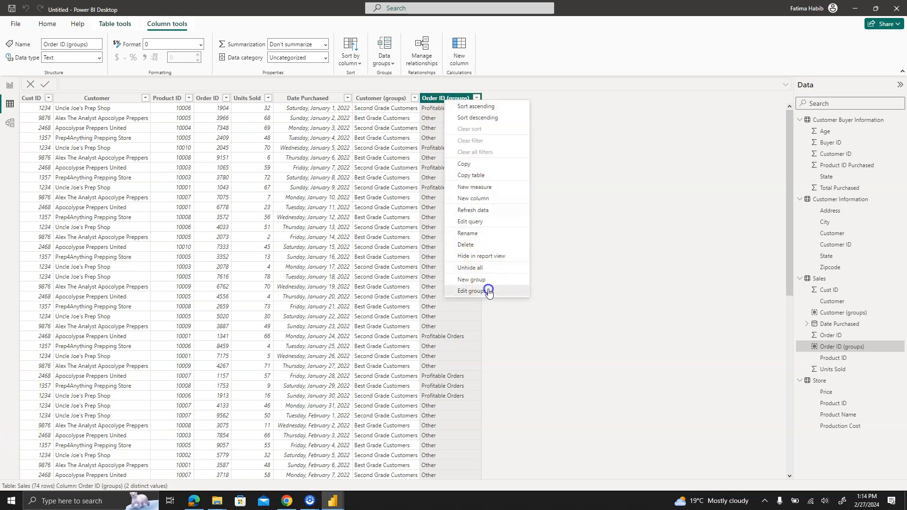
click(473, 291)
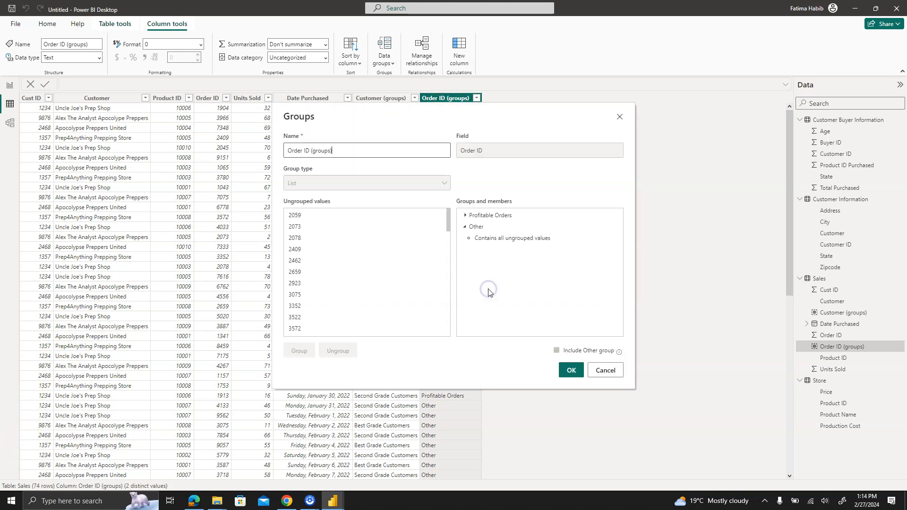
click(358, 215)
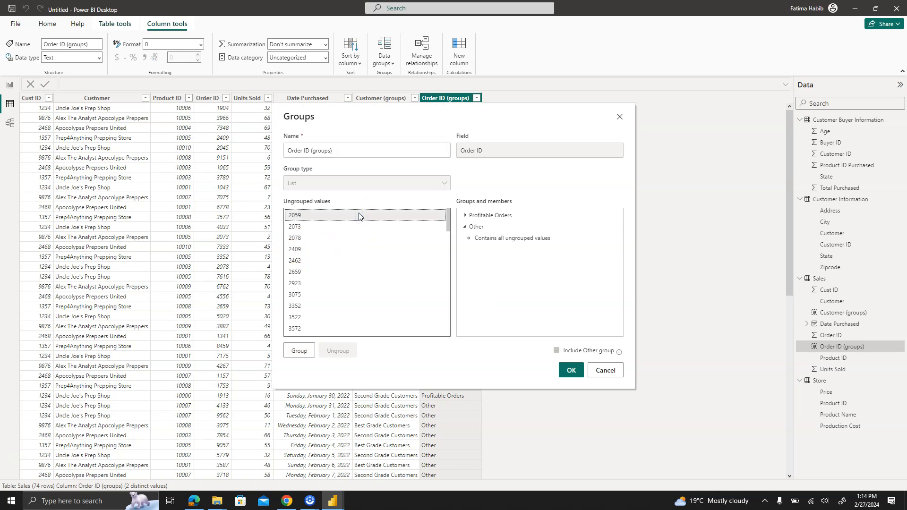
key(shift+Down)
key(shift+Down)
key(shift+Down)
key(shift+Down)
key(shift+Down)
key(shift+Down)
key(shift+Down)
key(shift+Down)
key(shift+Down)
key(shift+Down)
key(shift+Down)
key(shift+Down)
key(shift+Down)
key(shift+Down)
key(shift+Down)
key(shift+Down)
key(shift+Down)
key(shift+Down)
key(shift+Down)
key(shift+Down)
key(shift+Down)
key(shift+Down)
key(shift+Down)
key(shift+Down)
key(shift+Down)
key(shift+Down)
key(shift+Down)
key(shift+Down)
key(shift+Down)
key(shift+Down)
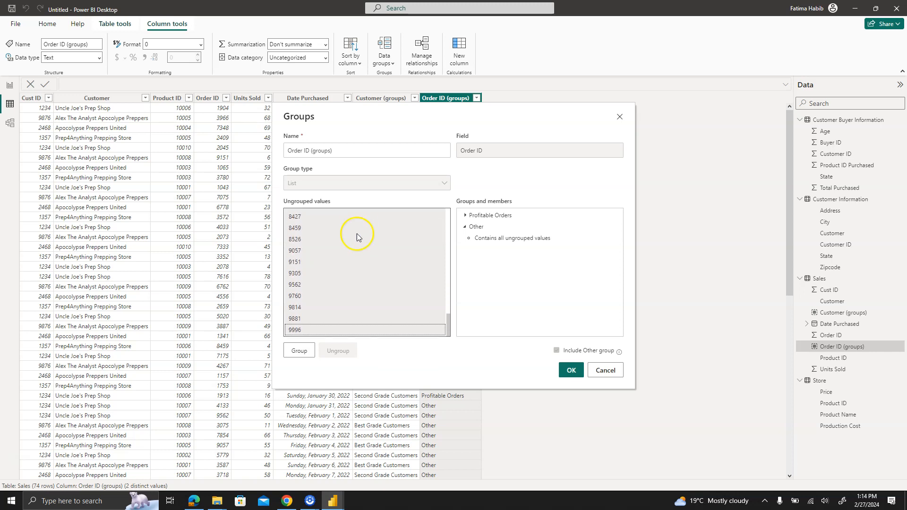
click(300, 352)
- Rename the second order group as Recent Ones and apply the edited Order ID grouping
click(528, 218)
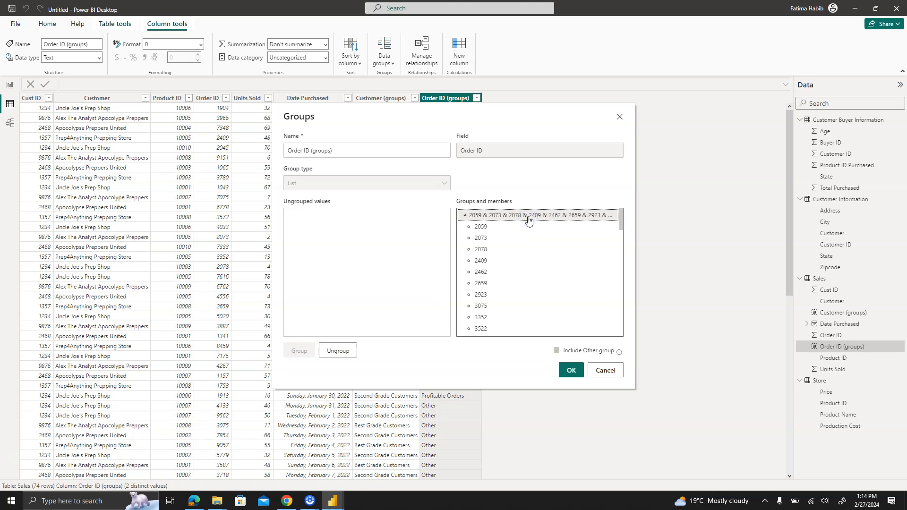
double_click(528, 217)
text(Recent POn)
key(BackSpace)
key(BackSpace)
key(BackSpace)
key(BackSpace)
text(One)
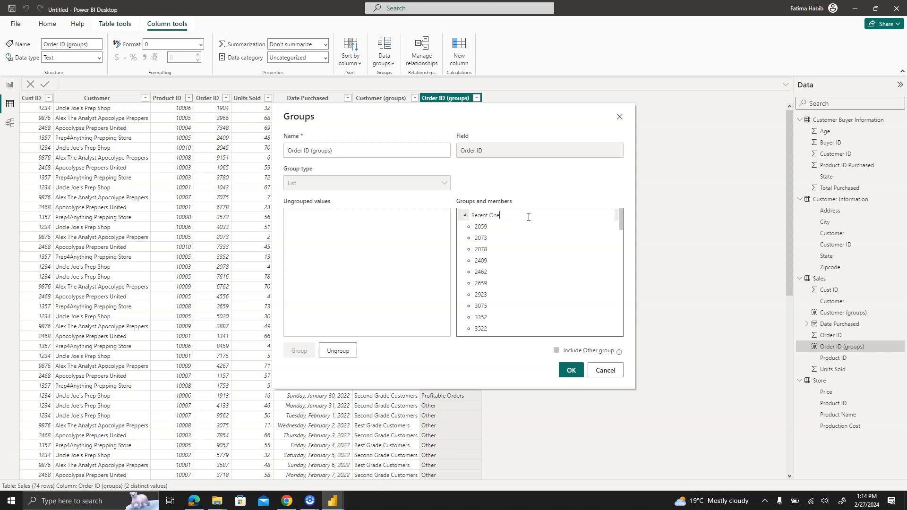
drag(621, 219, 623, 347)
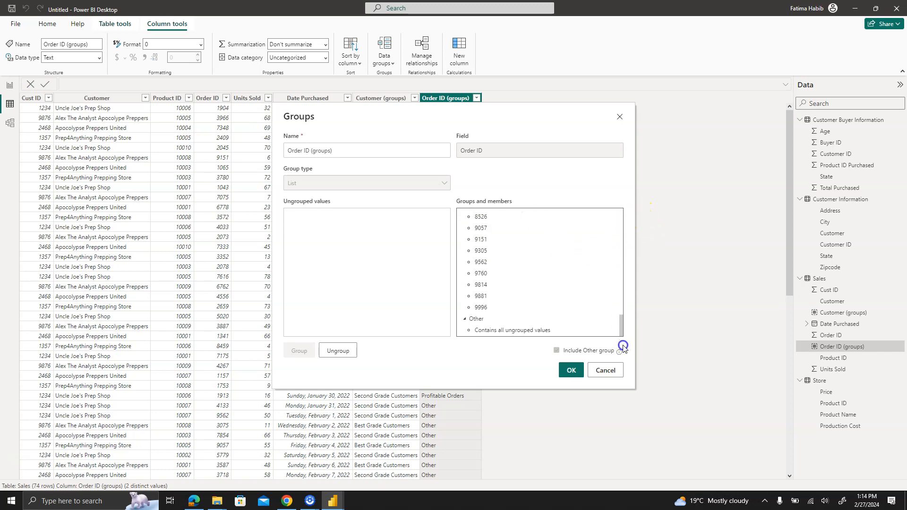
click(465, 320)
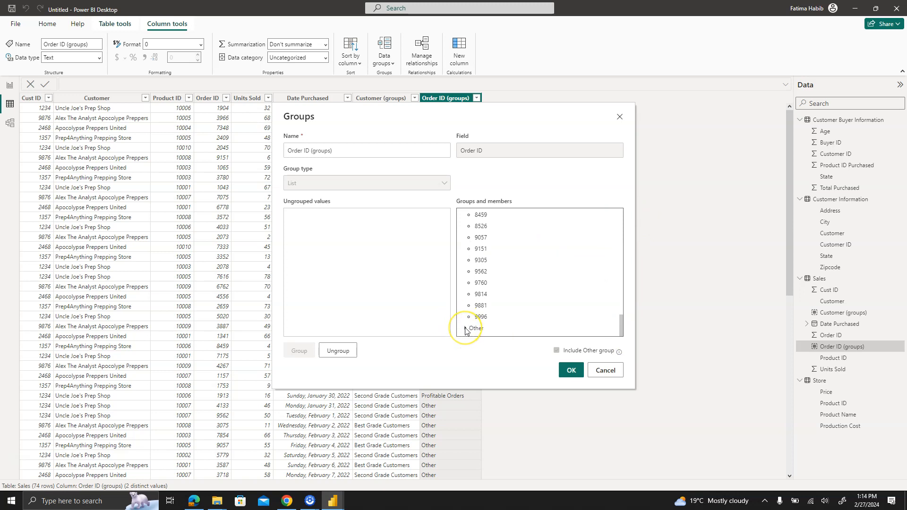
click(466, 330)
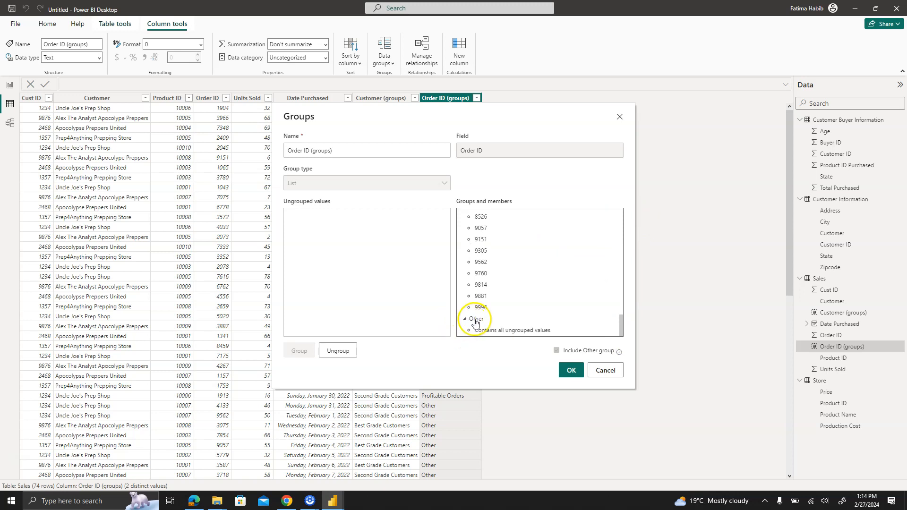
click(570, 370)
click(544, 272)
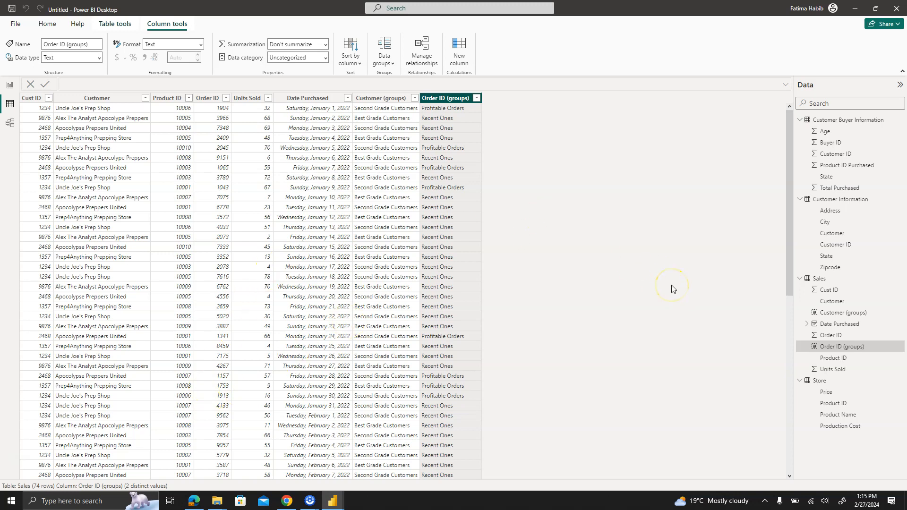
- Start a new bin group on the Customer Buyer Information table's Age column, using Size of bins with a bin size of 10
click(840, 122)
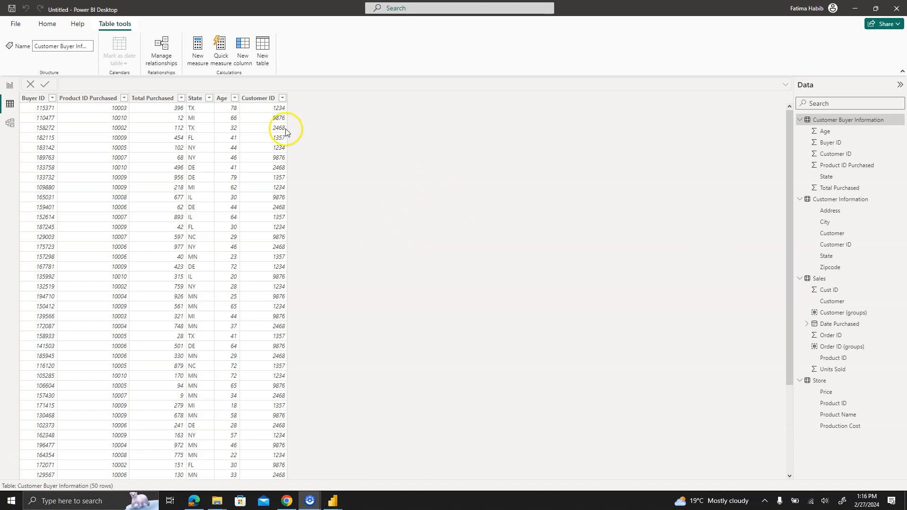
right_click(221, 99)
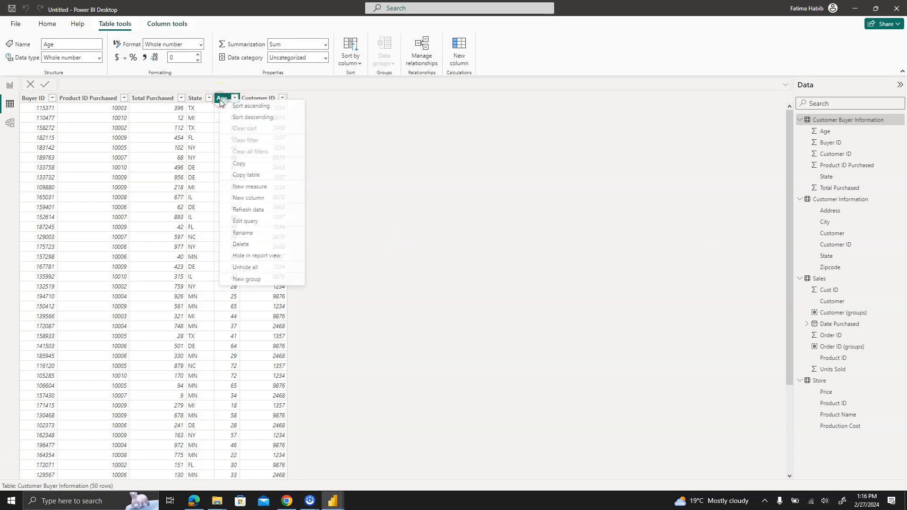
click(259, 281)
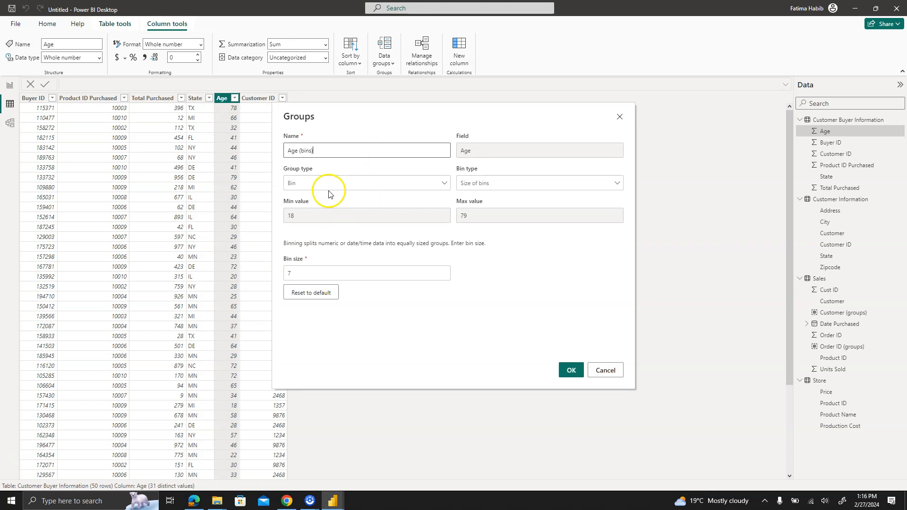
click(490, 182)
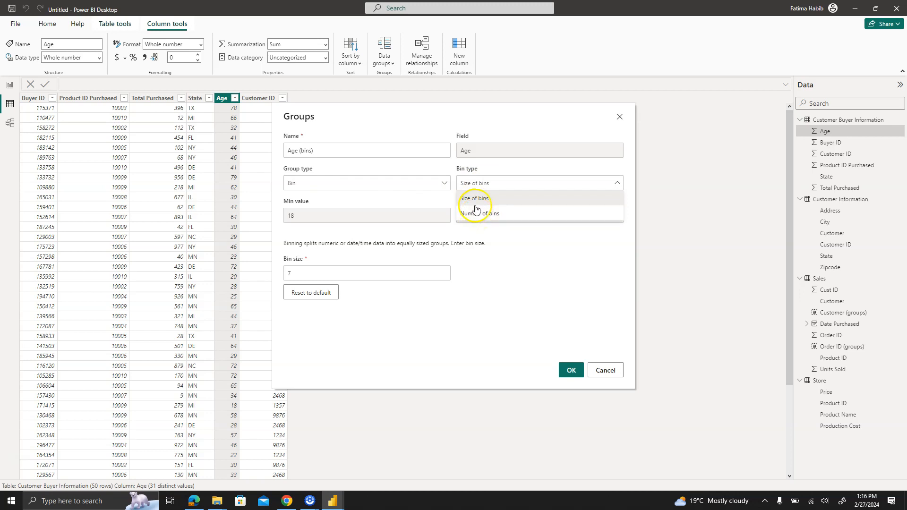
click(470, 198)
drag(301, 273, 277, 273)
text(10)
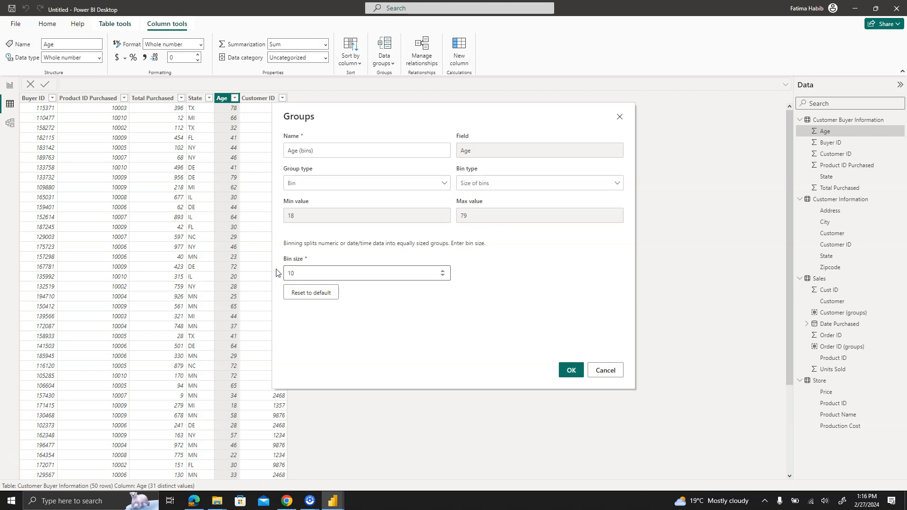
- Try Number of bins with a different bin count for the Age group, and return to Size of bins
click(520, 186)
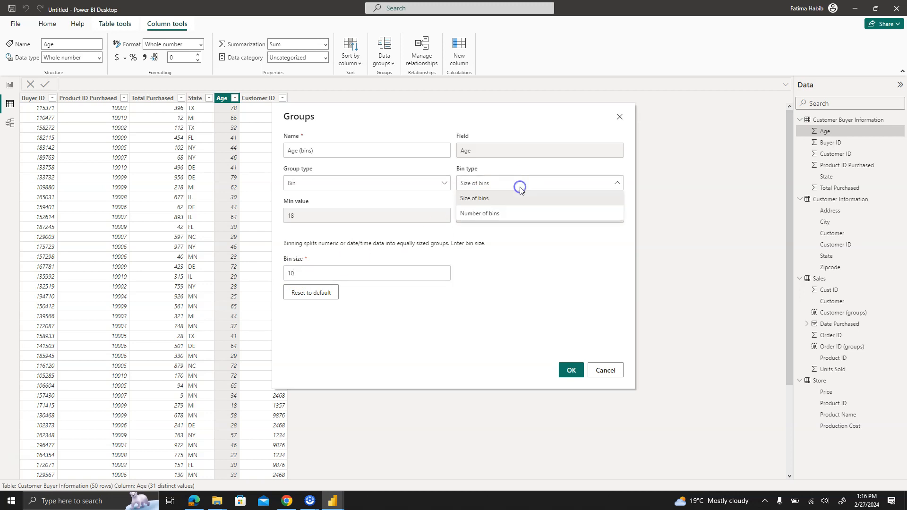
click(510, 215)
double_click(325, 274)
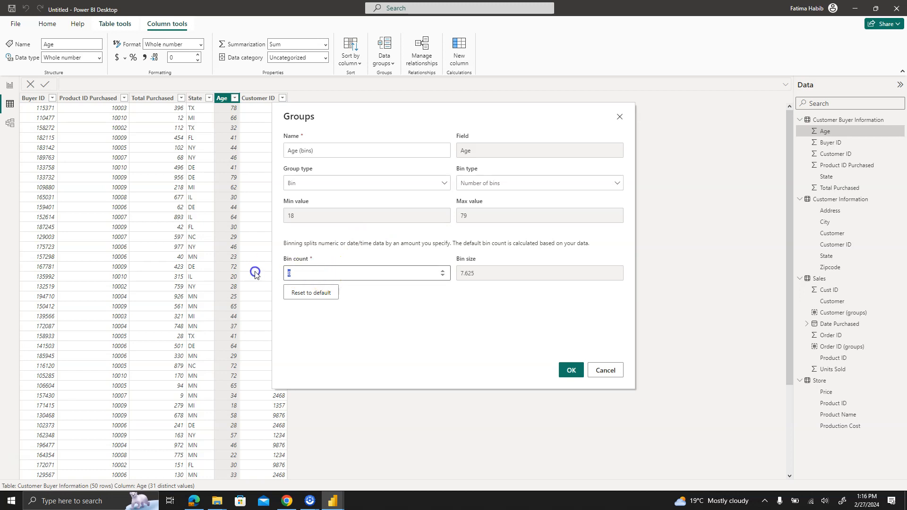
text(10)
click(473, 183)
click(474, 202)
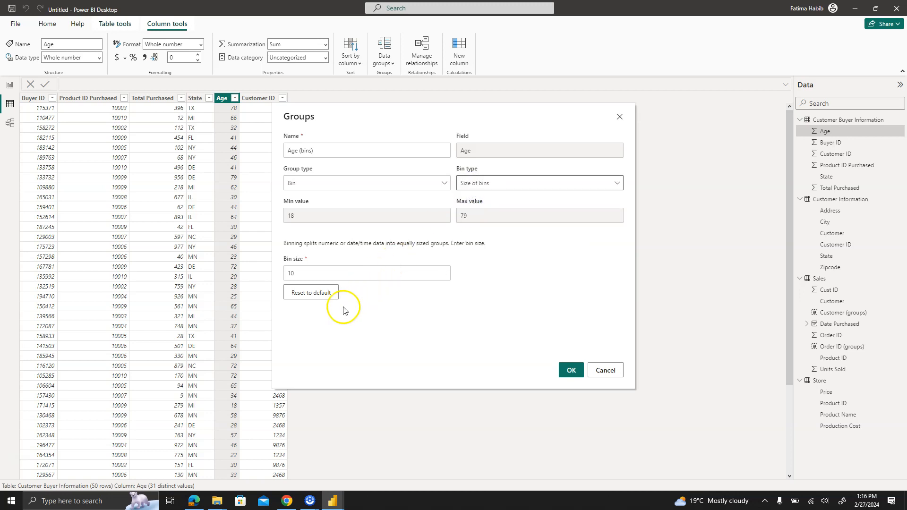
- Apply the Age binning to create the Age (bins) column
click(571, 369)
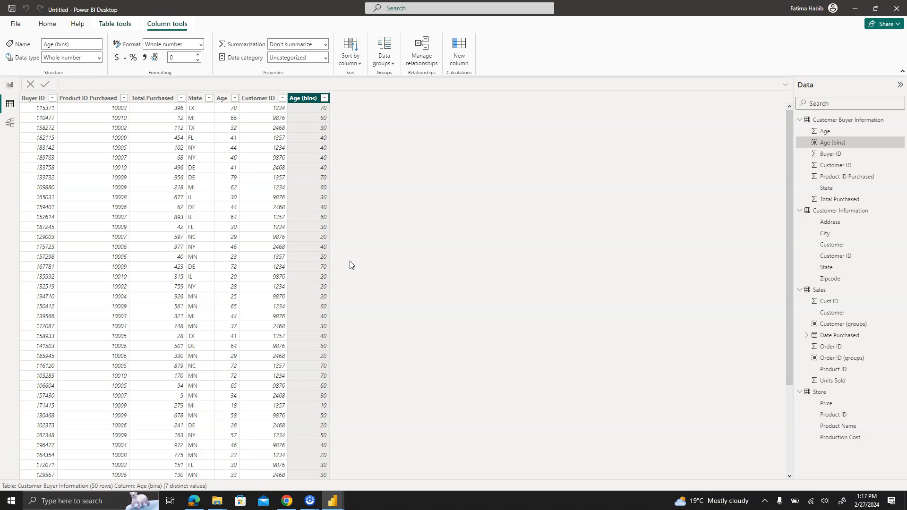
click(7, 411)
click(642, 123)
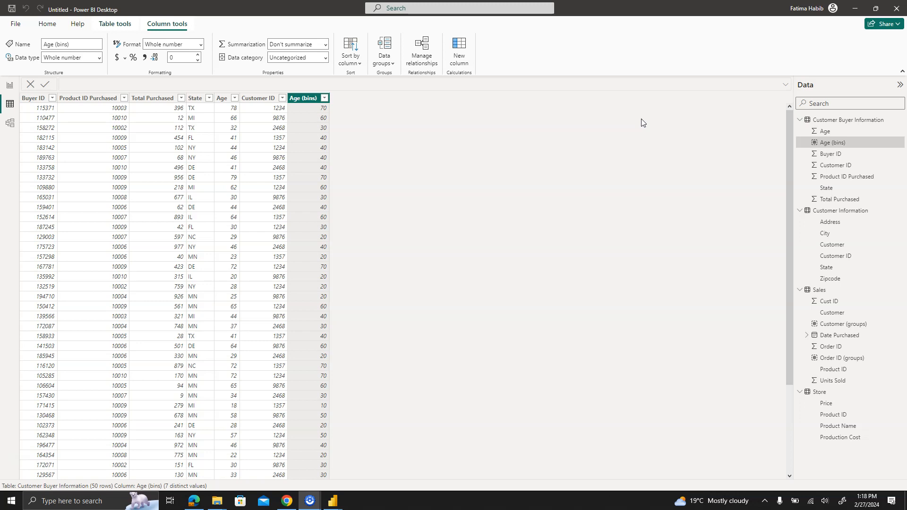
- Start a new group on the Sales table's Date Purchased column
click(820, 289)
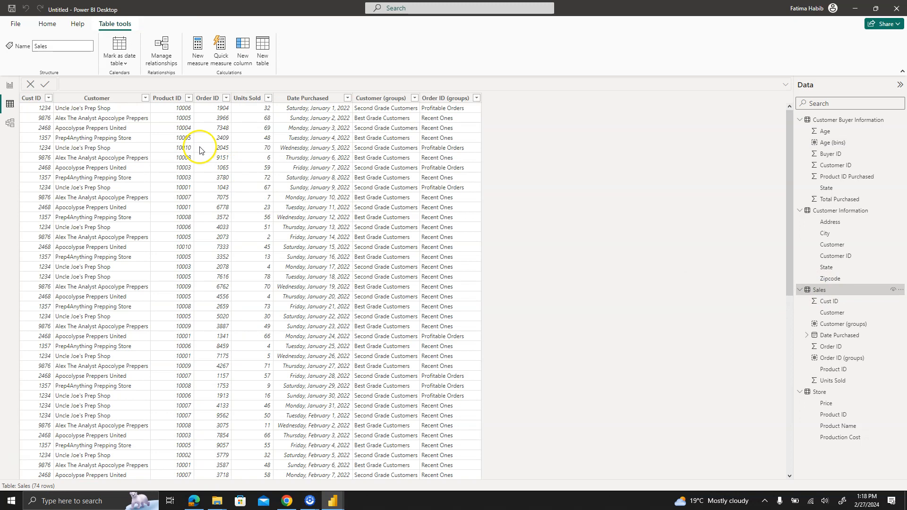
right_click(312, 99)
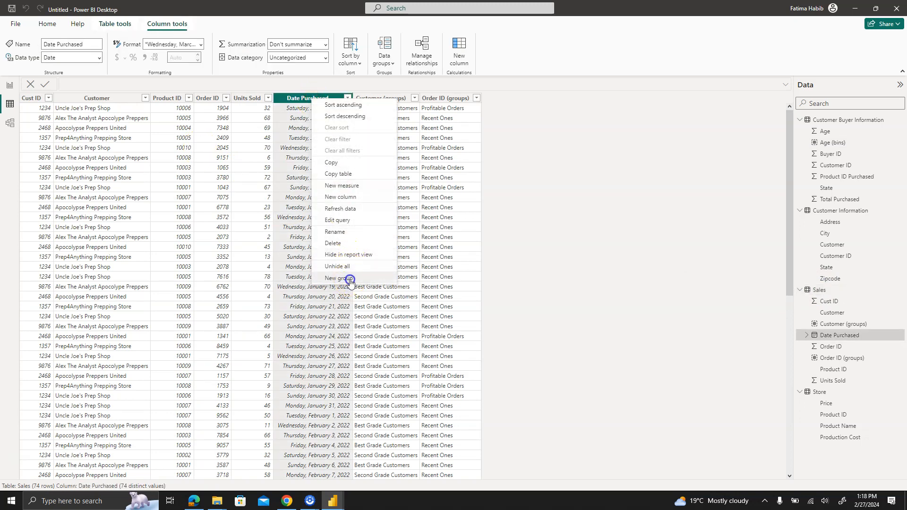
click(350, 279)
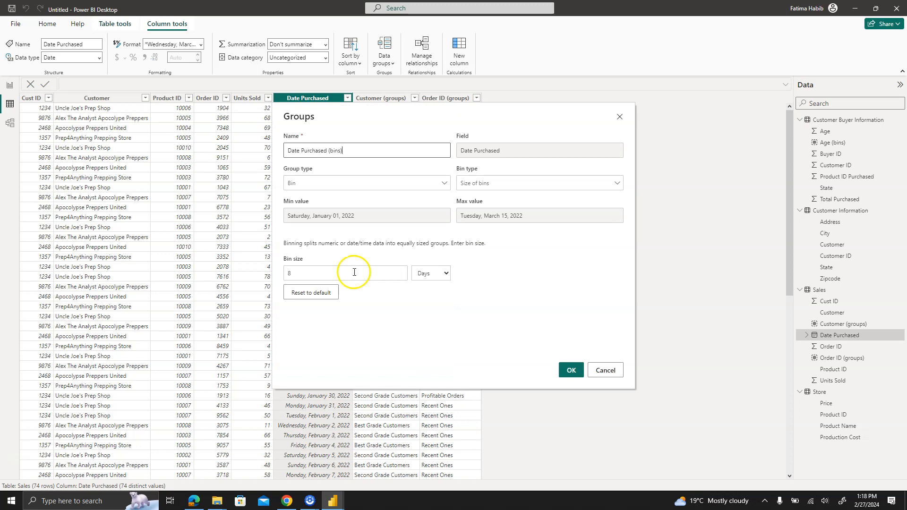
- Try the List group type for Date Purchased by selecting a run of dates from January 1, 2022, and return to Bin
click(398, 186)
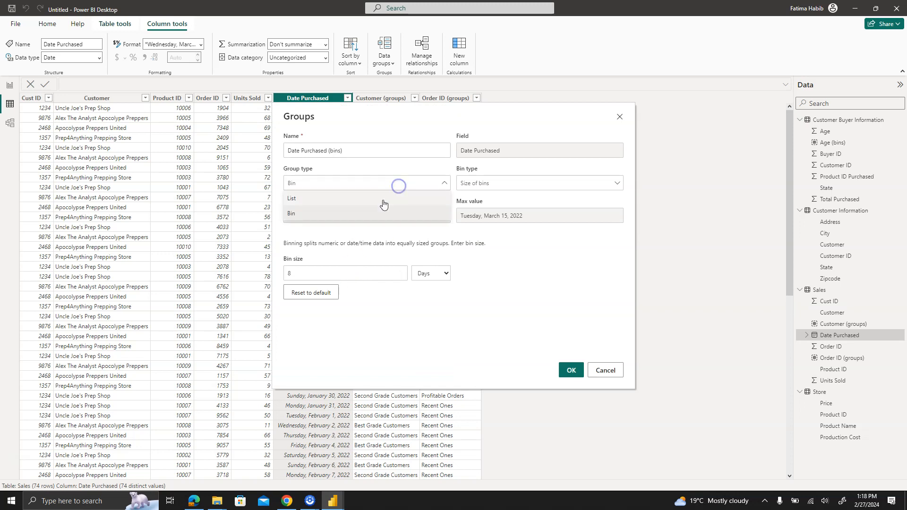
click(382, 199)
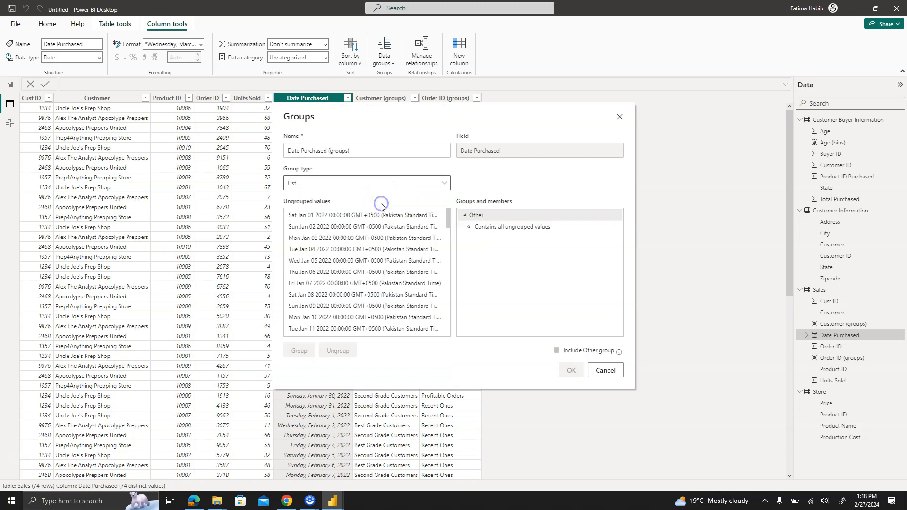
click(312, 215)
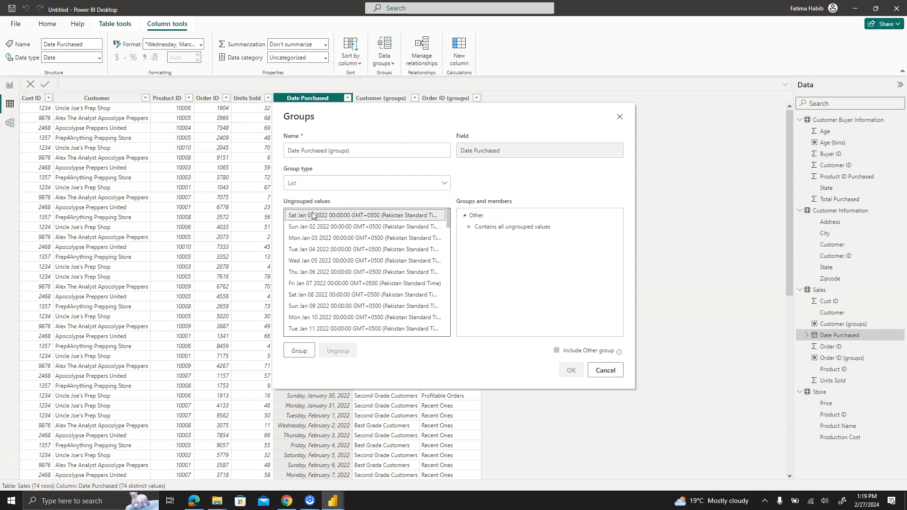
key(shift+Down)
key(shift+Down)
key(shift+Down)
key(shift+Down)
key(shift+Down)
key(shift+Down)
key(shift+Down)
key(shift+Down)
key(shift+Down)
key(shift+Down)
key(shift+Down)
key(shift+Down)
key(shift+Down)
key(shift+Down)
key(shift+Down)
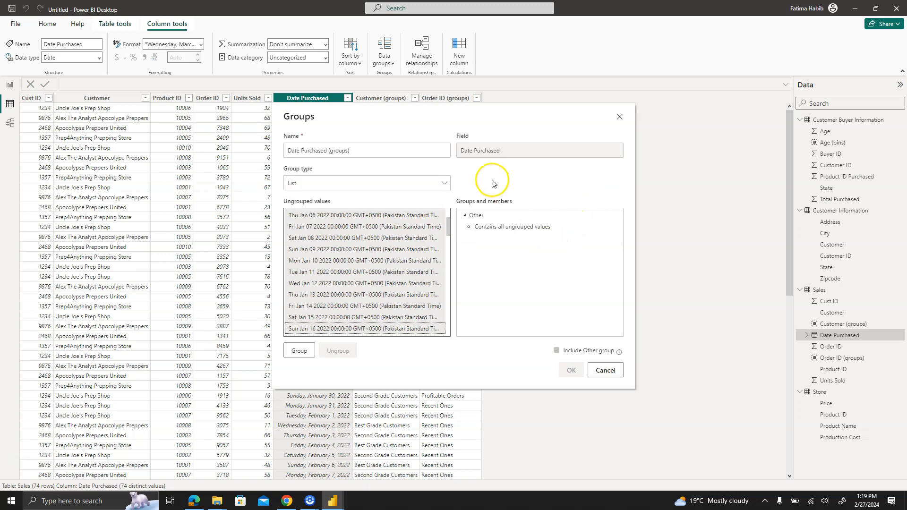
click(348, 184)
click(339, 214)
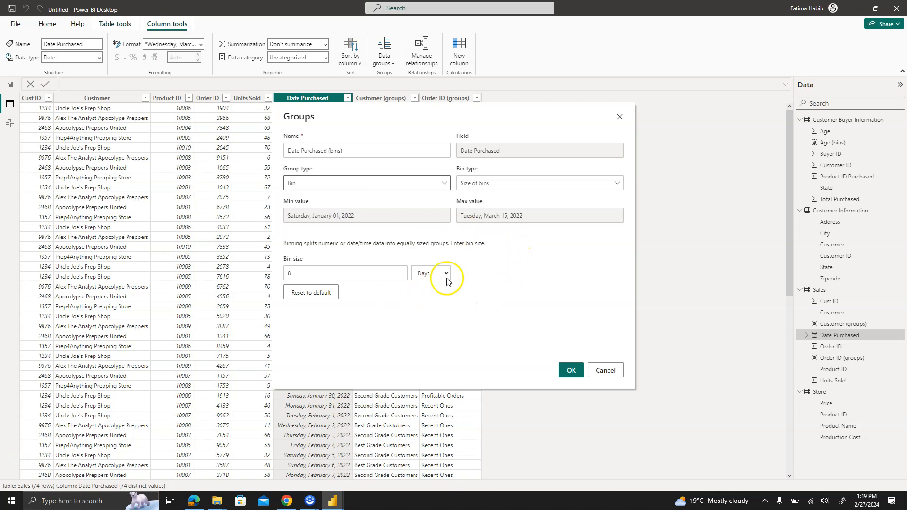
- Set the Date Purchased bin size to 1 month and apply the binning to the Sales table
click(302, 278)
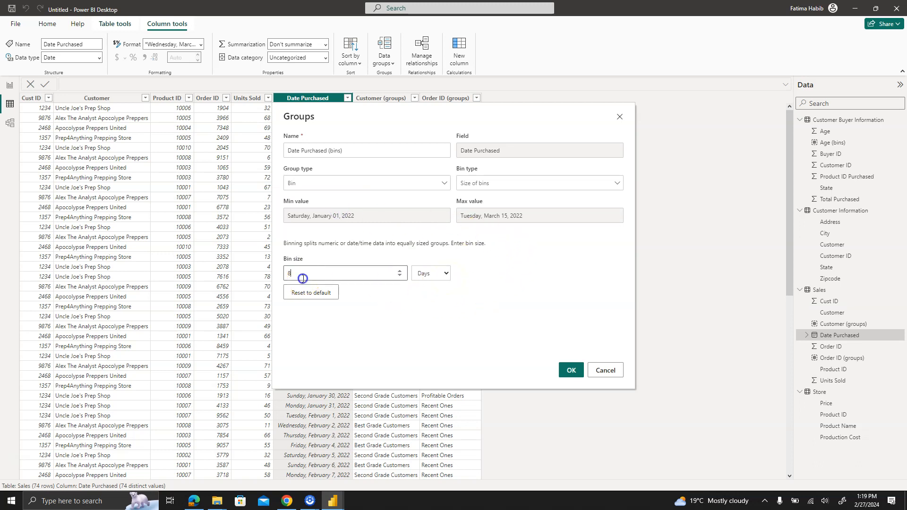
click(447, 273)
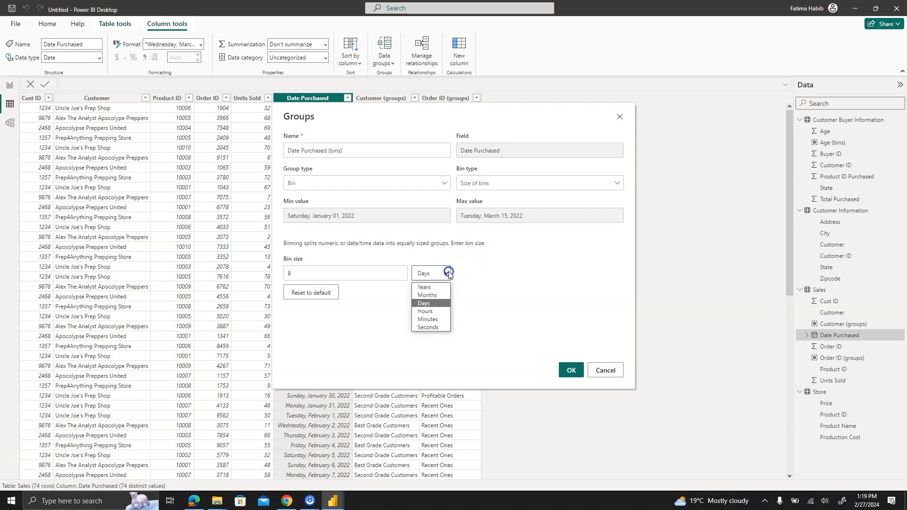
click(446, 336)
click(442, 279)
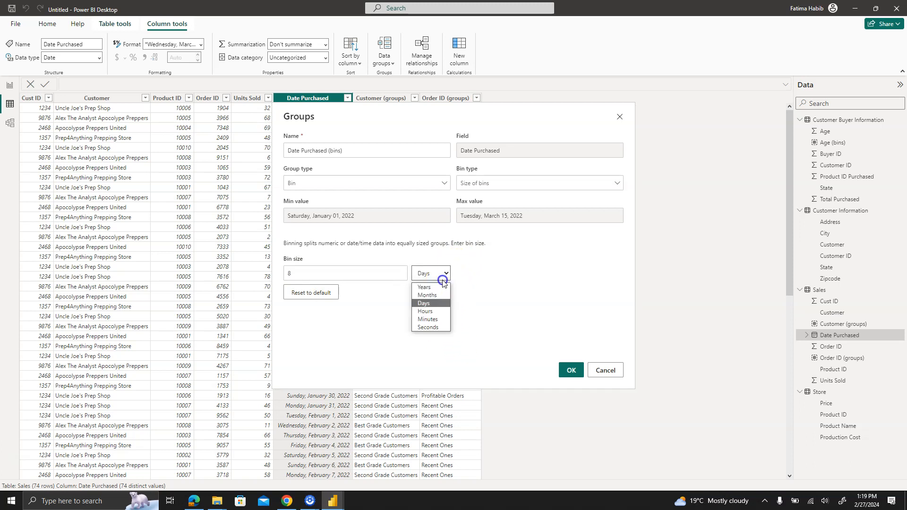
click(436, 297)
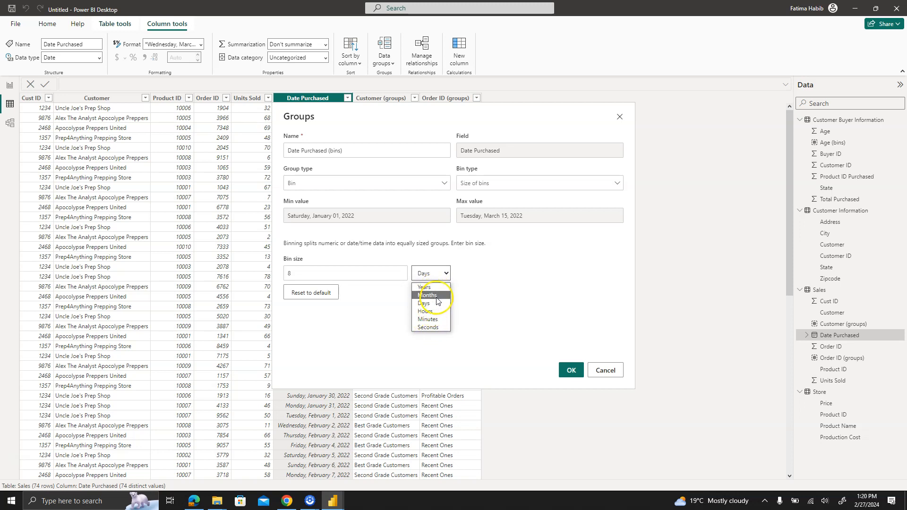
click(430, 295)
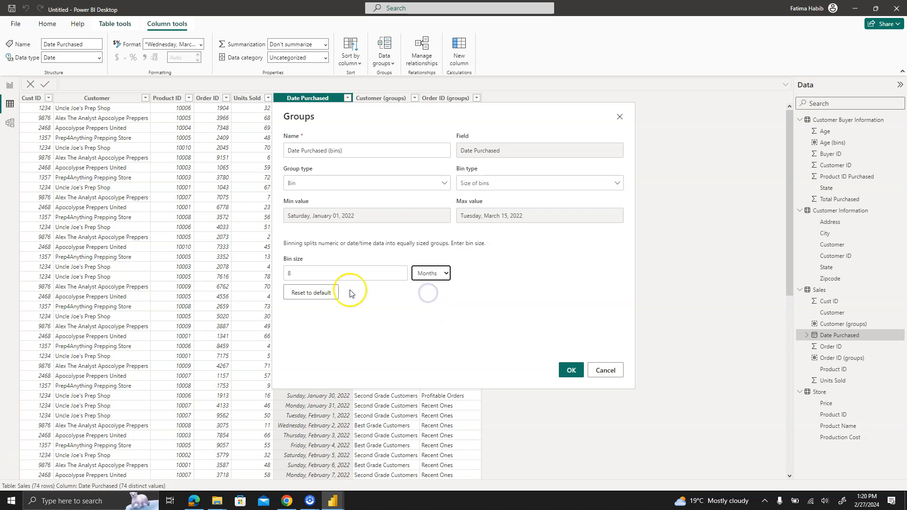
click(329, 272)
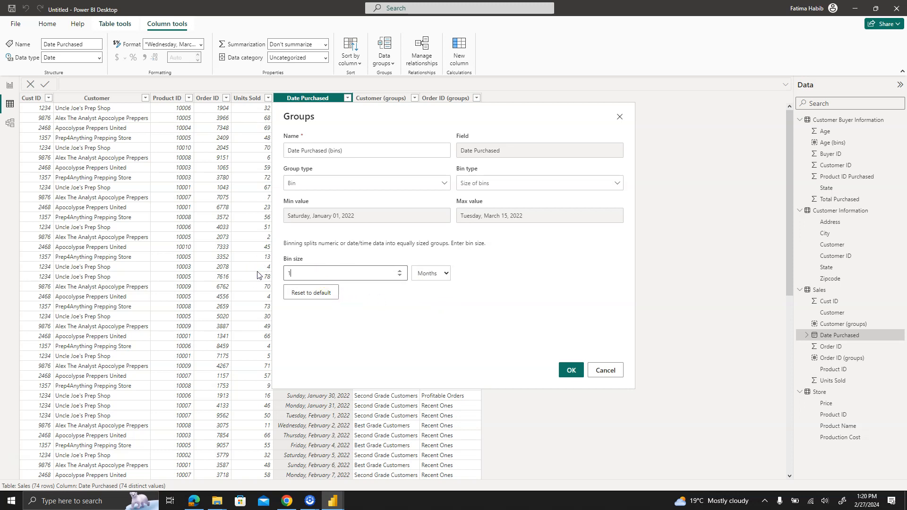
click(571, 371)
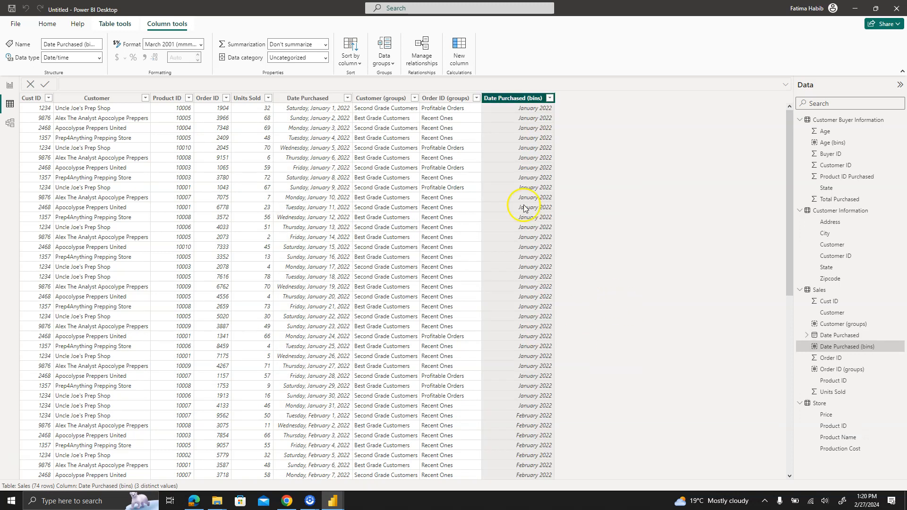
scroll(787, 244, down, 10)
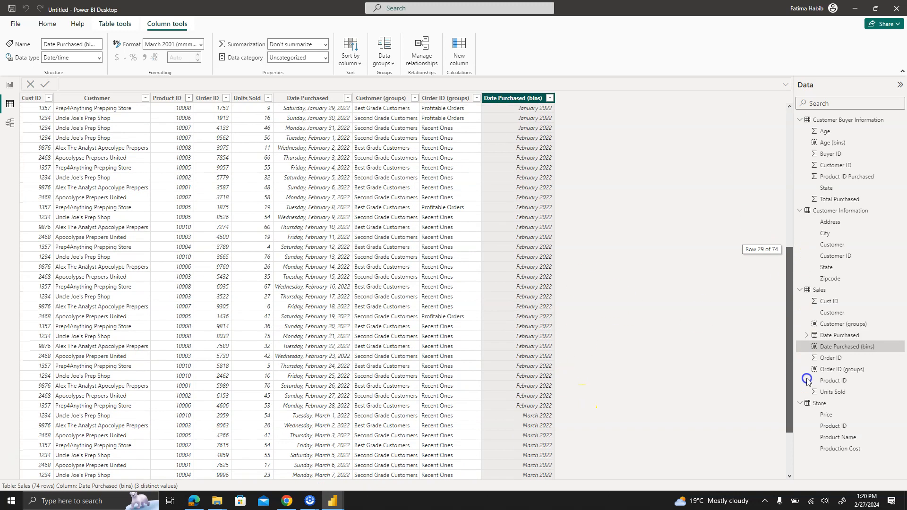
drag(790, 392, 787, 237)
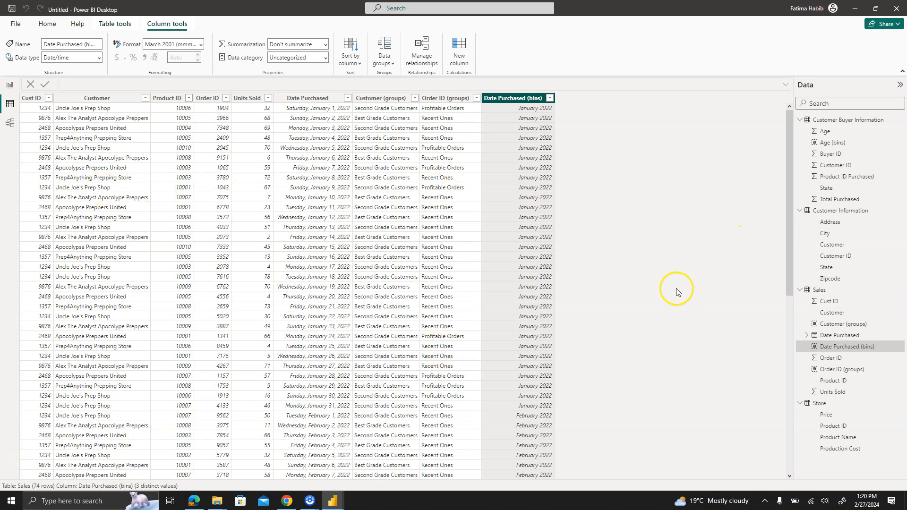
- On the report page, build a column chart of Count of Buyer ID by Age (bins) and enlarge it
click(869, 121)
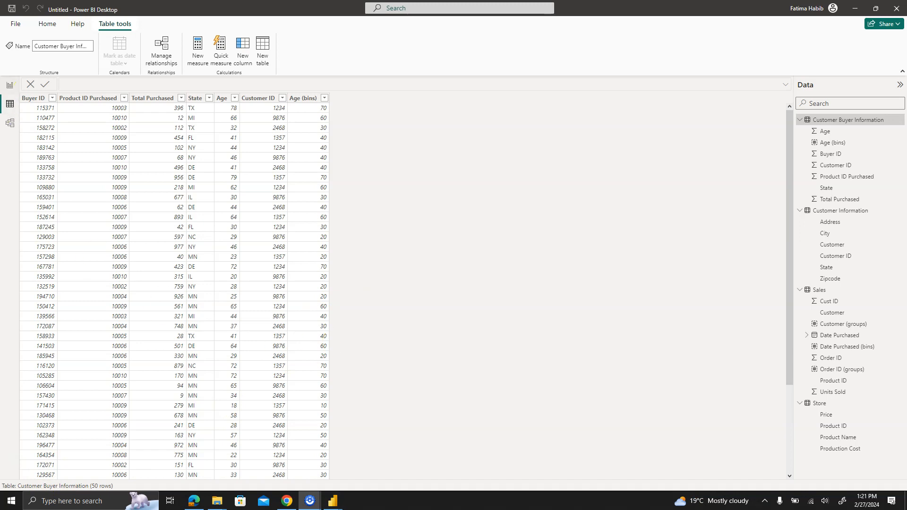
click(7, 87)
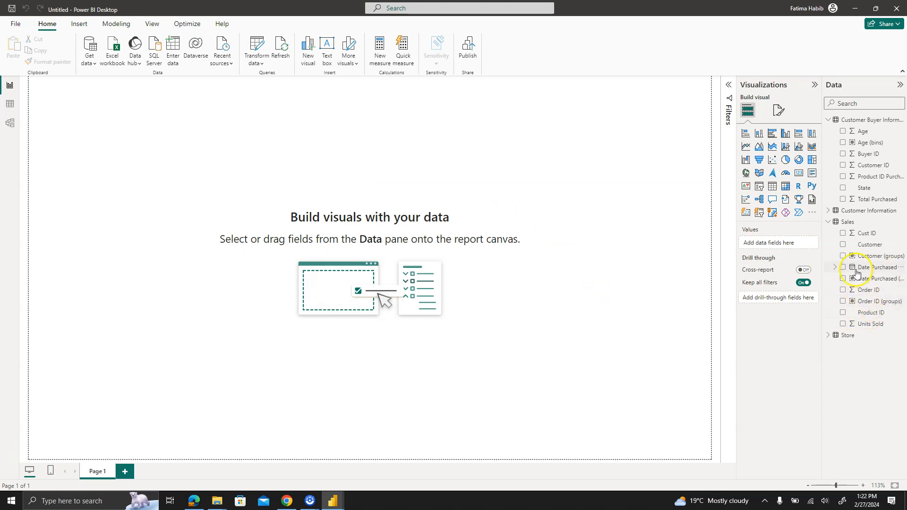
click(845, 156)
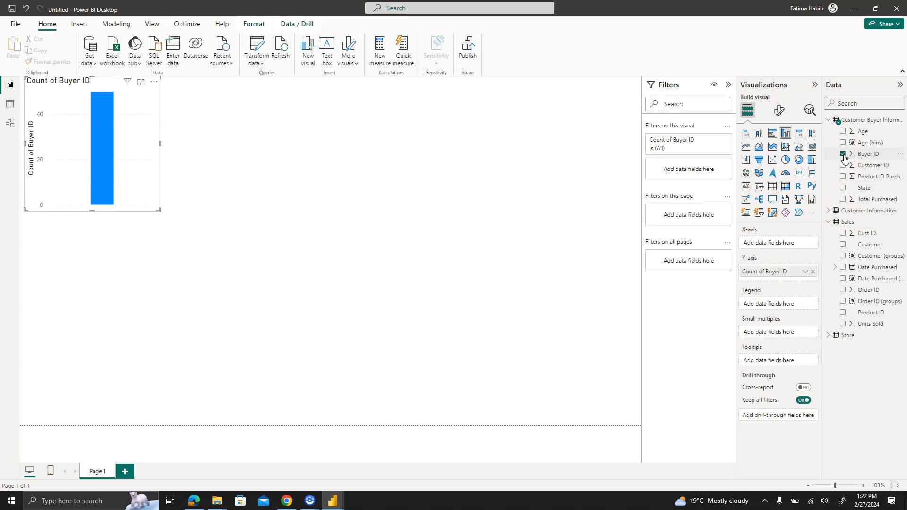
click(843, 143)
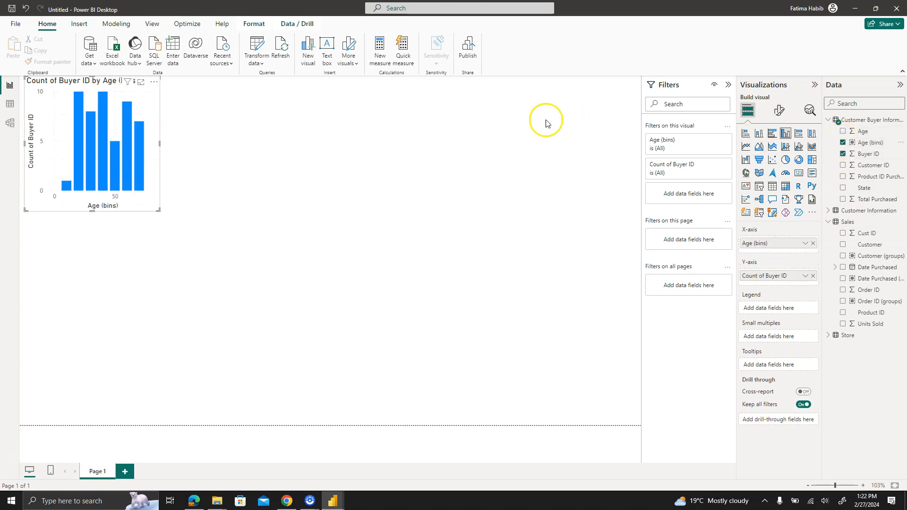
drag(157, 211, 327, 239)
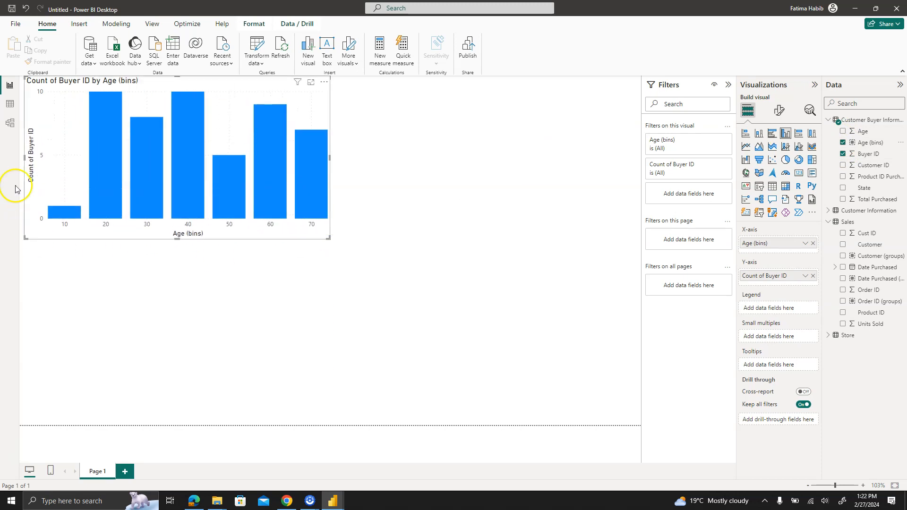
- Highlight the 20 age bin's column in the chart and clear the highlight
click(102, 144)
click(360, 186)
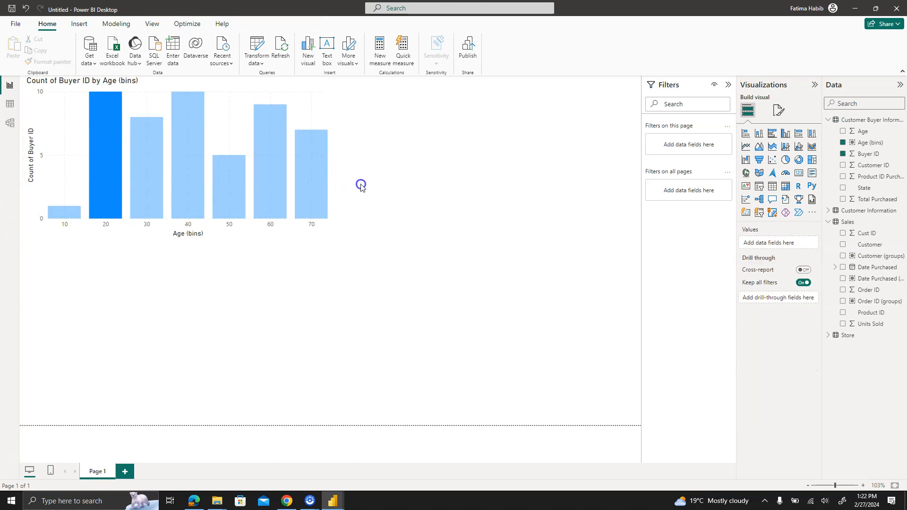
click(289, 202)
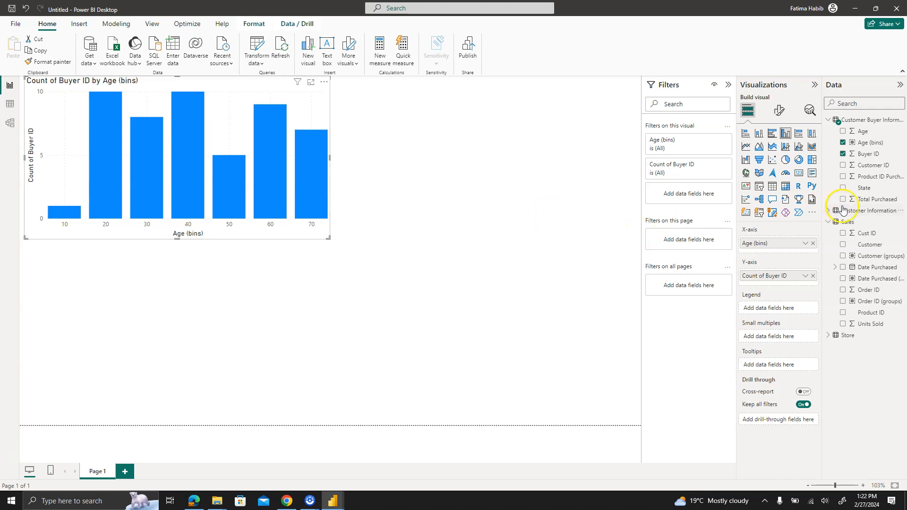
- Add Age below Age (bins) on the chart's X-axis hierarchy and drill up to the Age (bins) level
drag(861, 132, 778, 253)
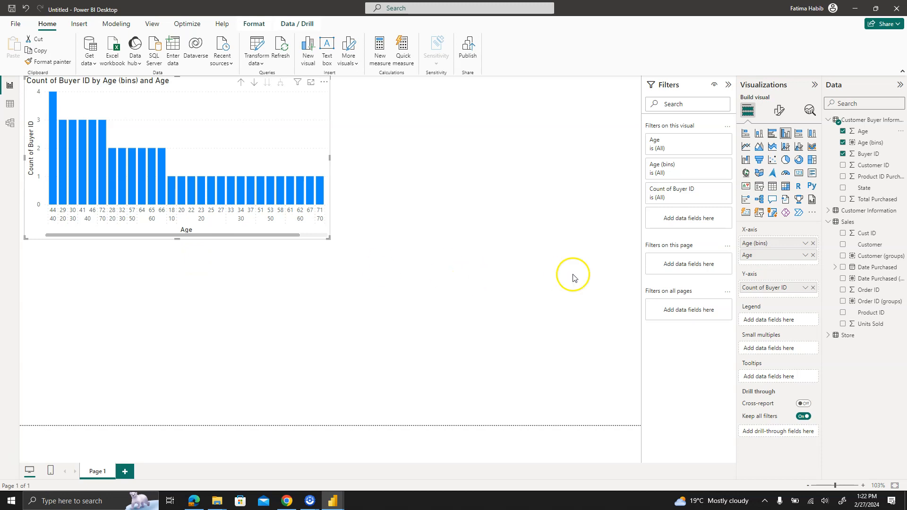
click(240, 83)
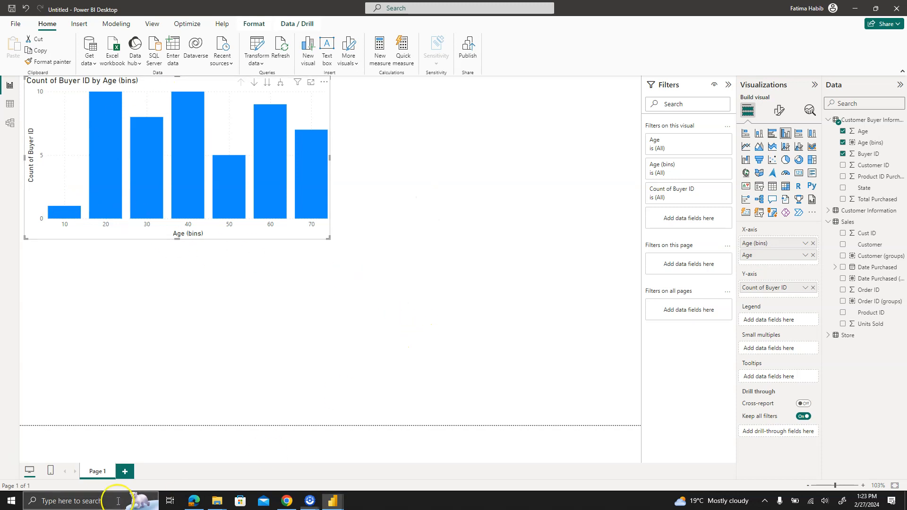
- Add a table visual below the chart with Customer (groups) and Units Sold from the Sales table
click(502, 310)
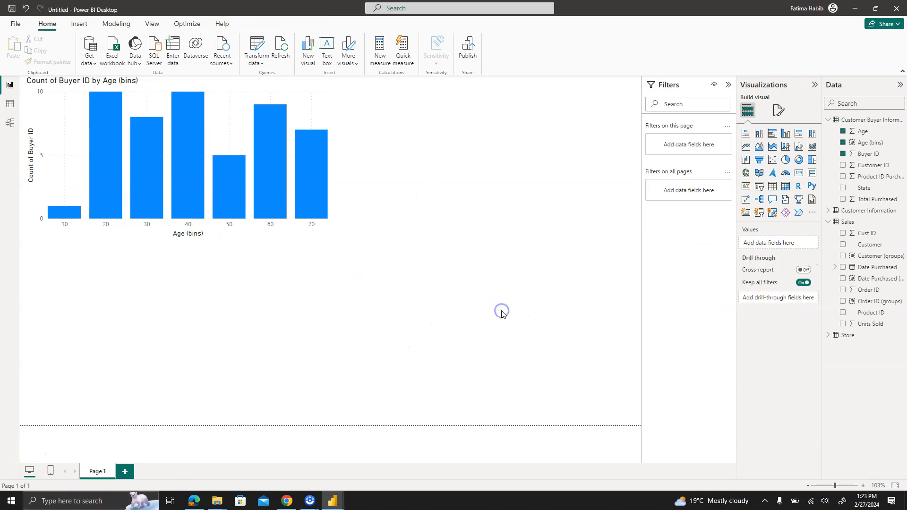
click(772, 186)
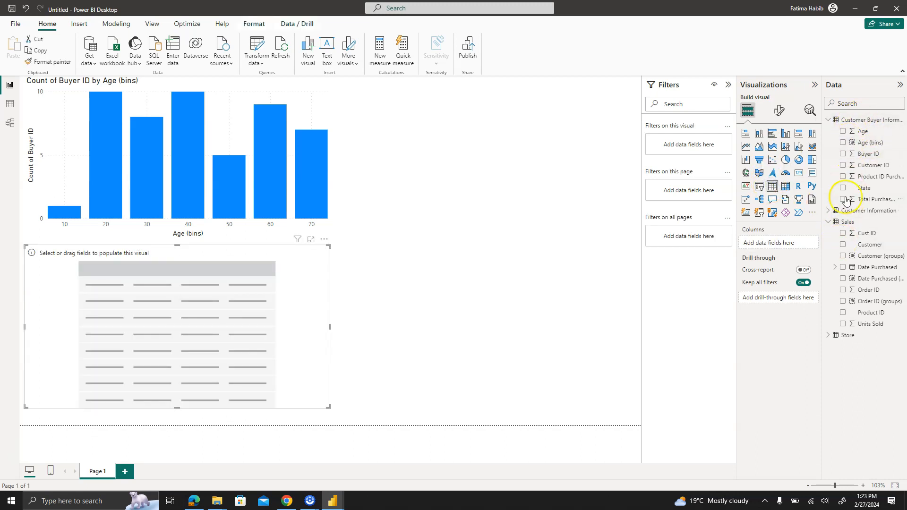
click(843, 256)
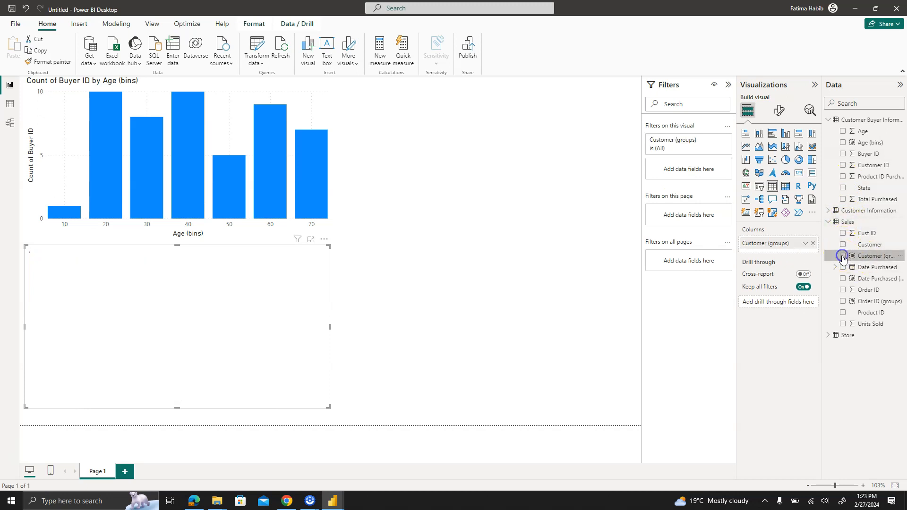
click(843, 324)
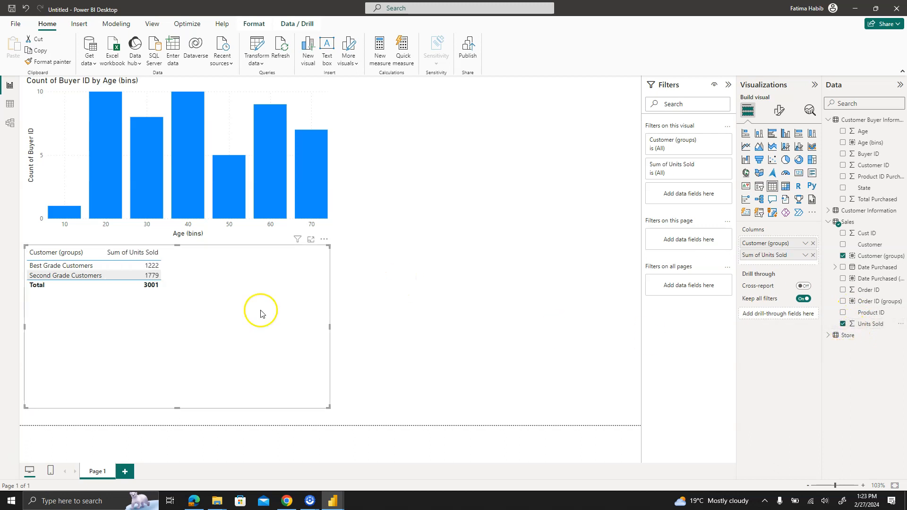